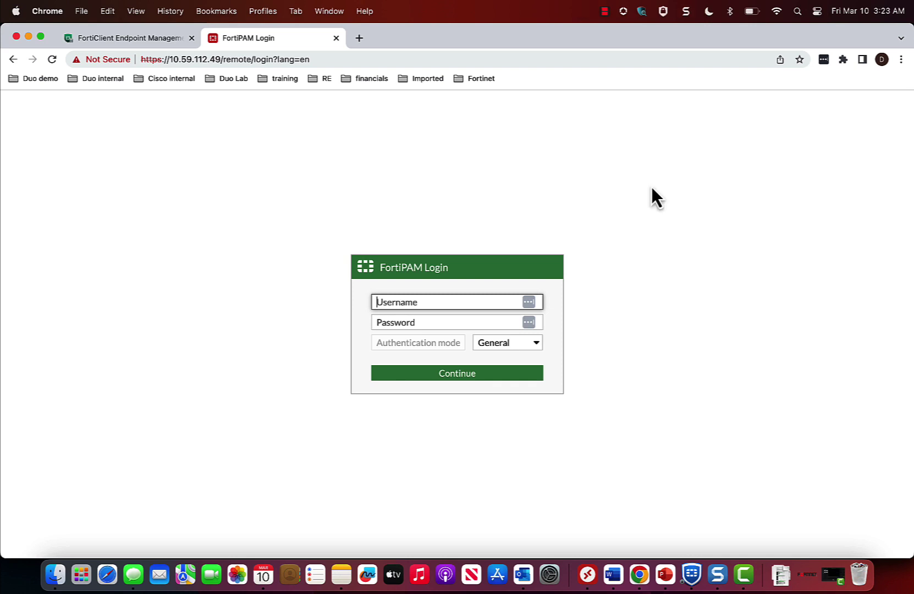
# Sign in to FortiPAM with the administrator account and its password
pyautogui.write('admin')
pyautogui.press('Tab')
pyautogui.write('•••••••')
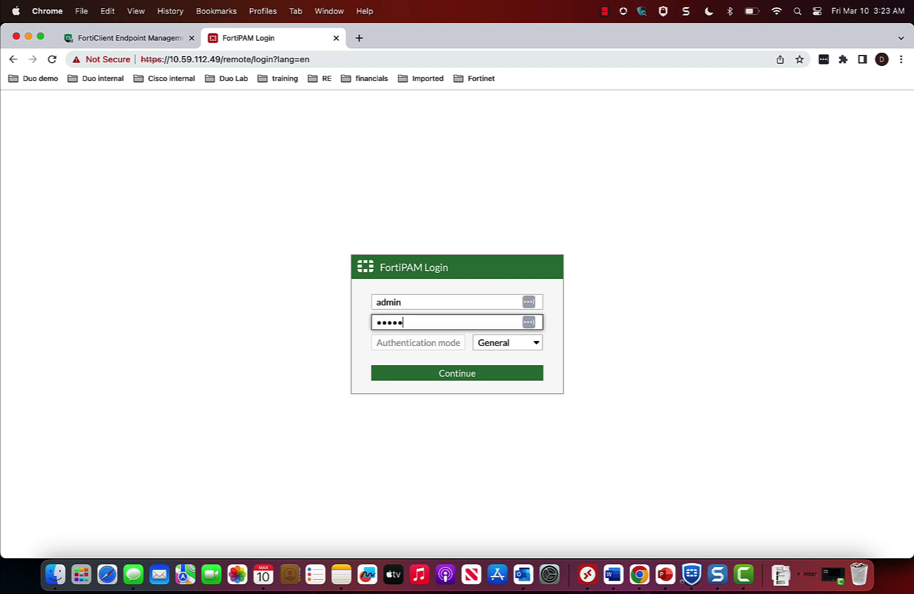
pyautogui.write('•')
pyautogui.press('Return')
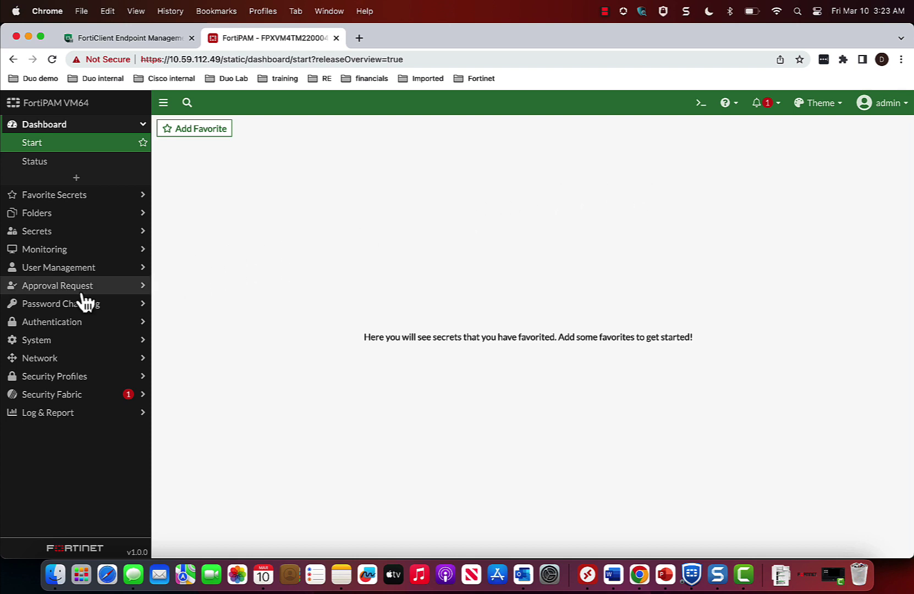
# Open the EMS-246 FortiClient EMS fabric connector, connected to 172.16.80.246 on port 10443
pyautogui.click(54, 391)
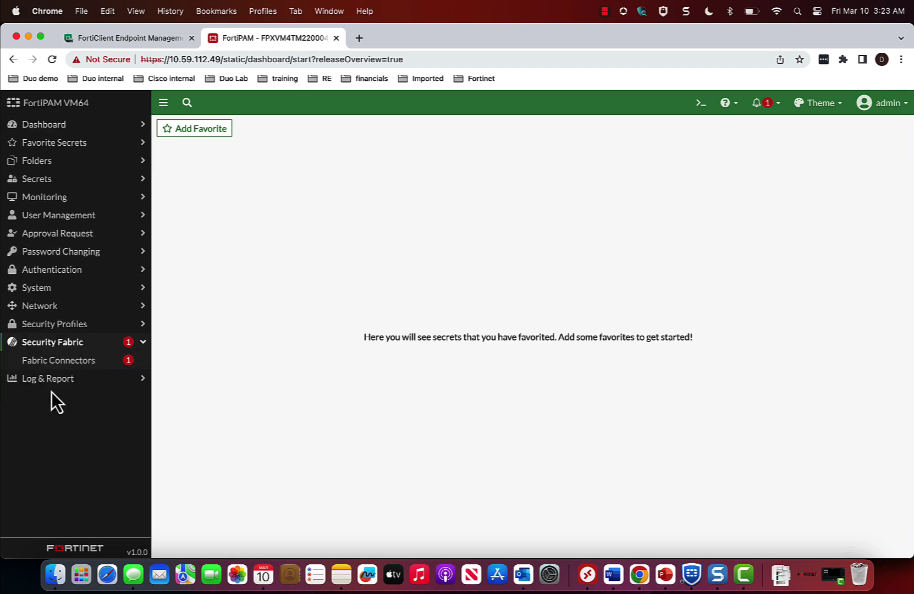
pyautogui.click(68, 366)
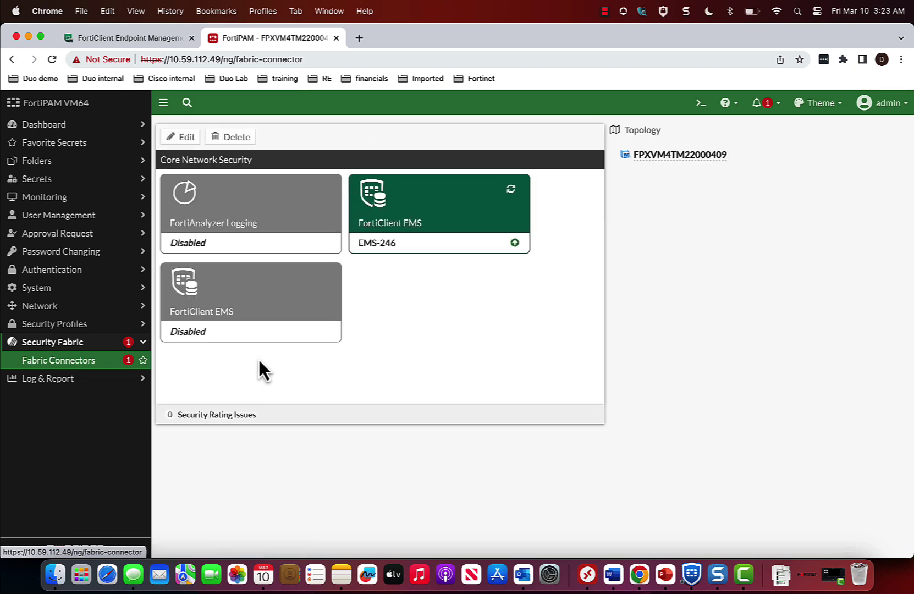
pyautogui.doubleClick(440, 235)
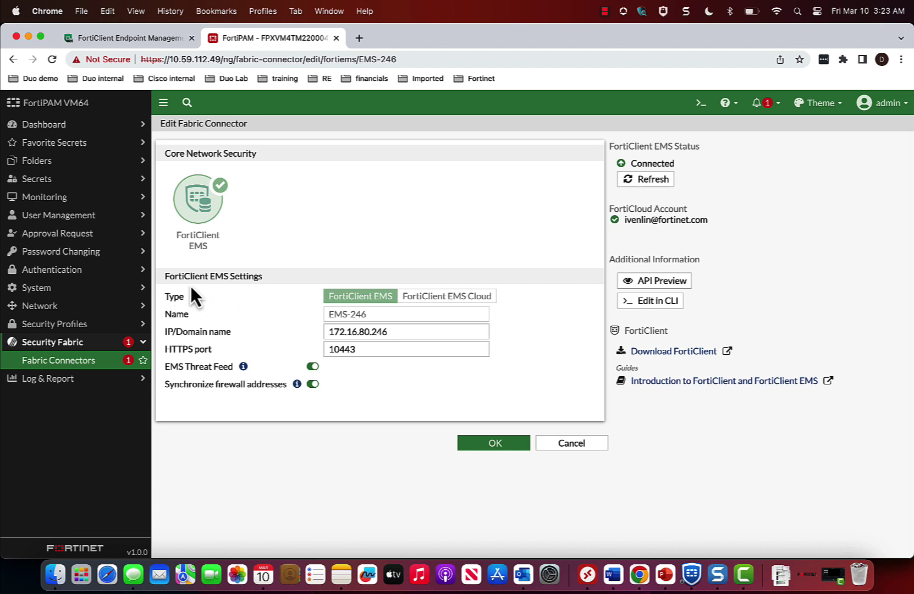
# Review the EMS-246 ZTNA tags, including the Lab_Subnet IP and MAC tags, then switch to Windows
pyautogui.click(67, 286)
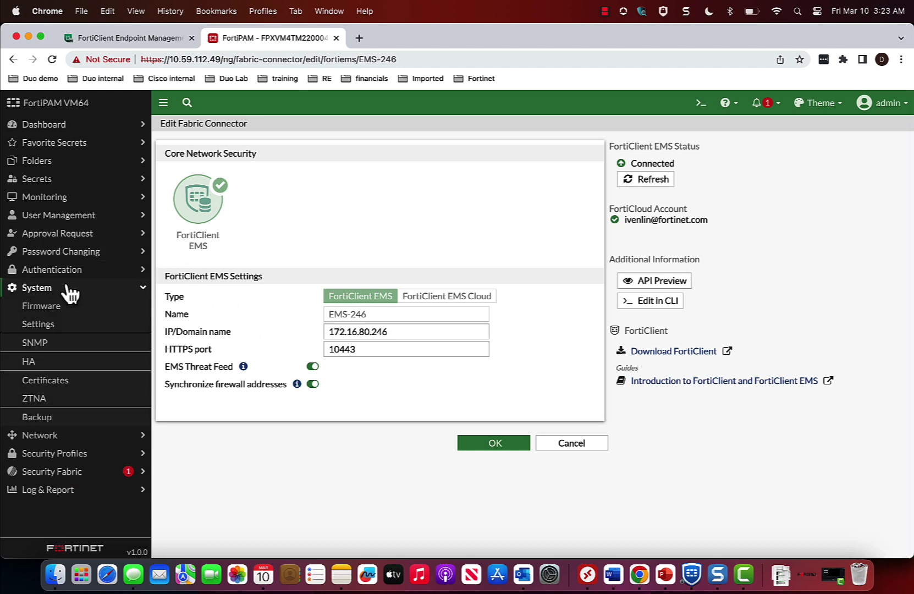
pyautogui.click(44, 401)
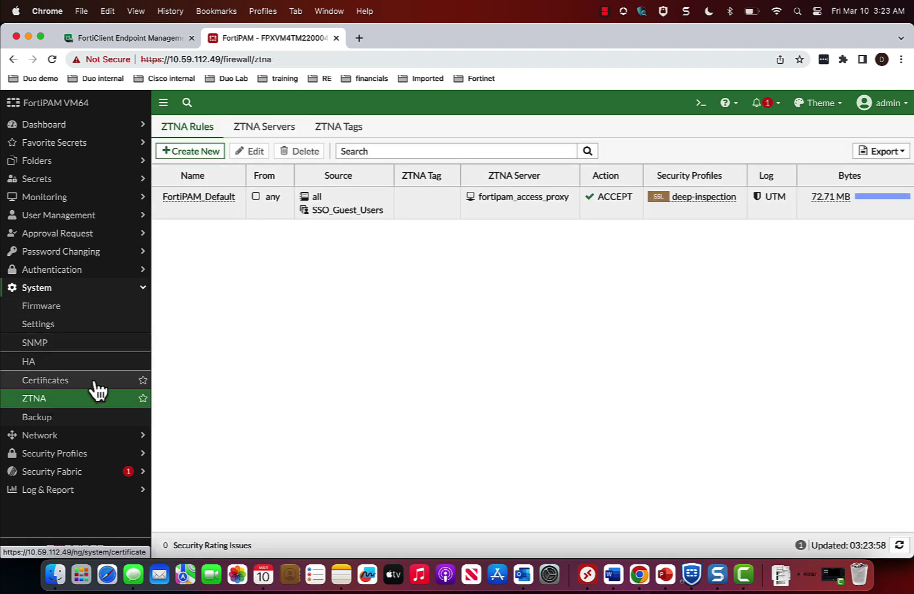
pyautogui.click(347, 132)
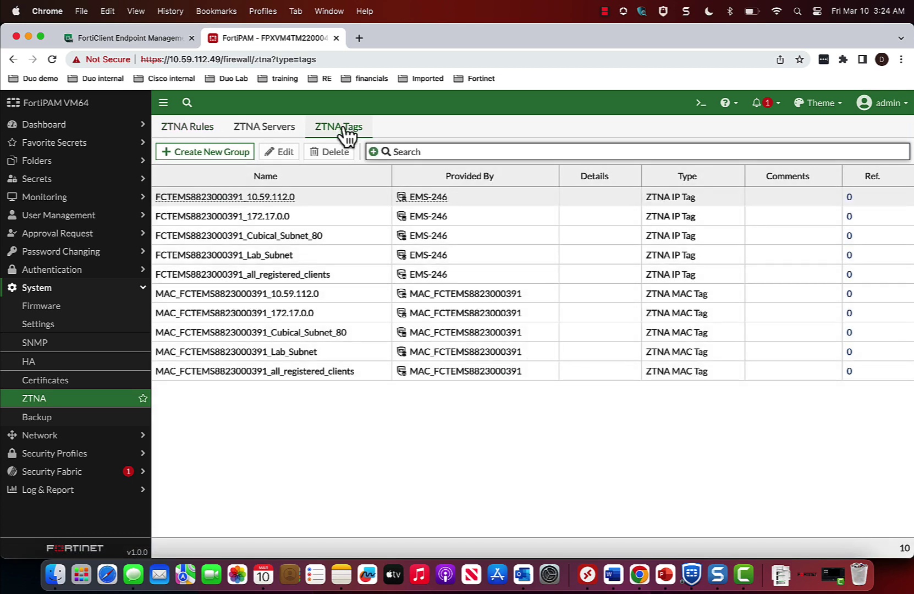
pyautogui.moveTo(295, 242)
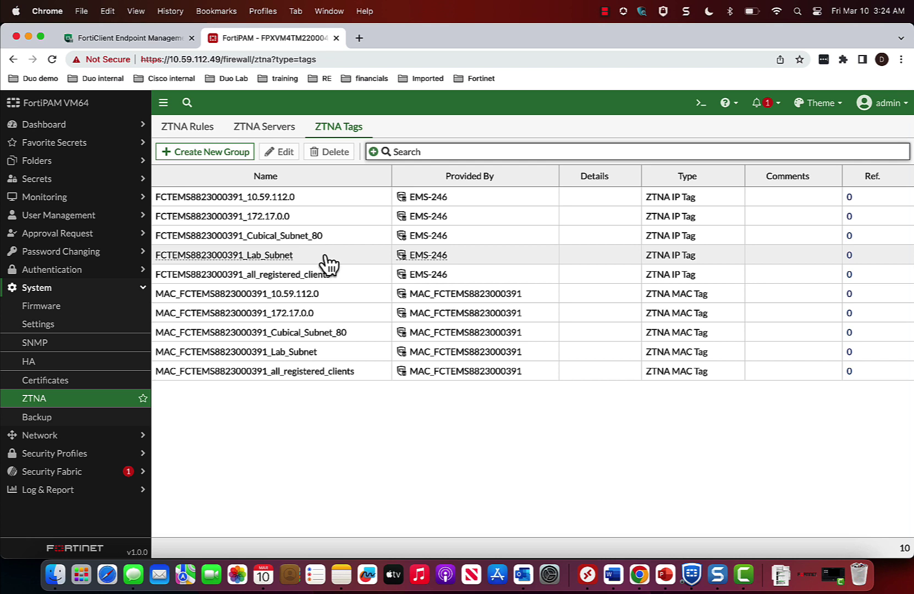
pyautogui.hotkey('ctrl', 'Right')
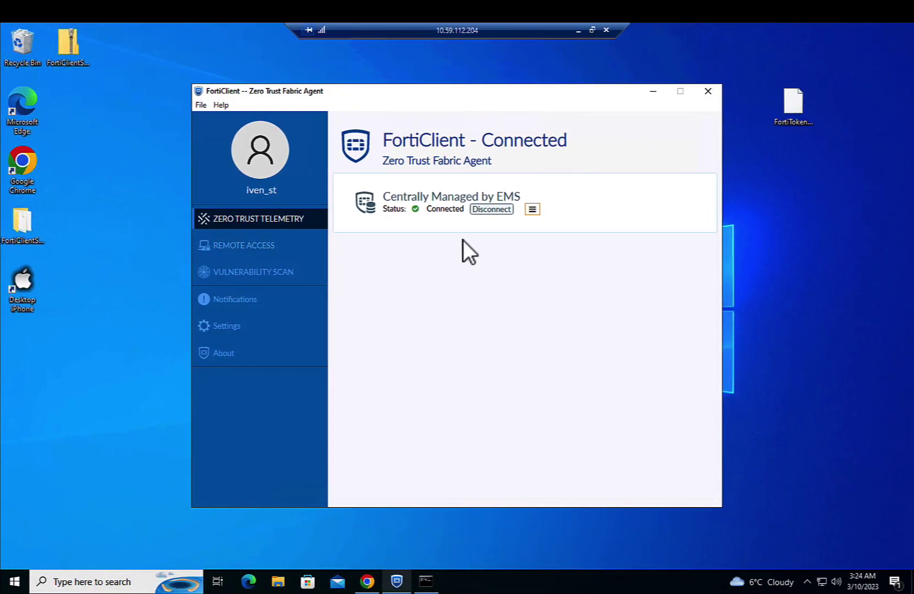
# View FortiClient's EMS connection details on the Windows workstation, then return to the Mac
pyautogui.click(532, 209)
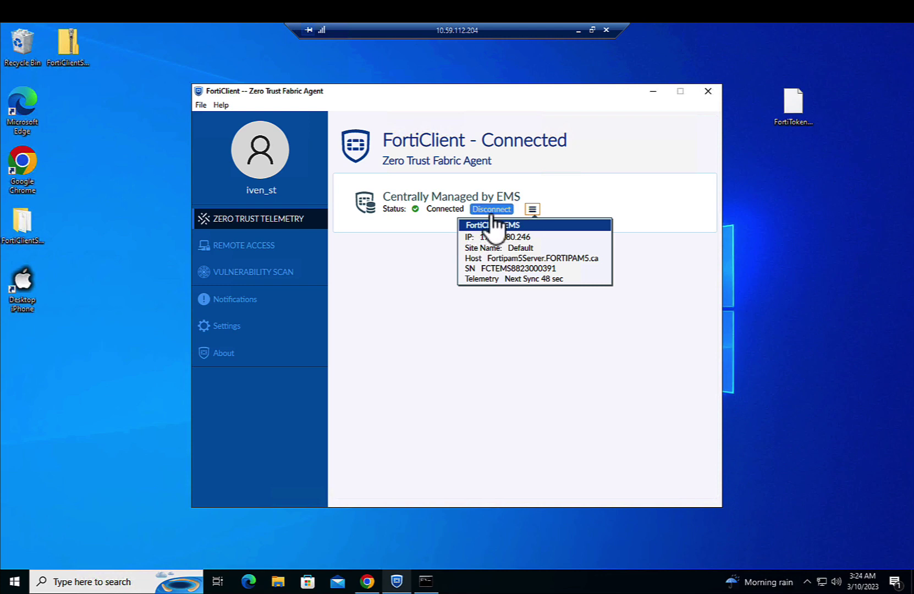
pyautogui.hotkey('ctrl', 'Left')
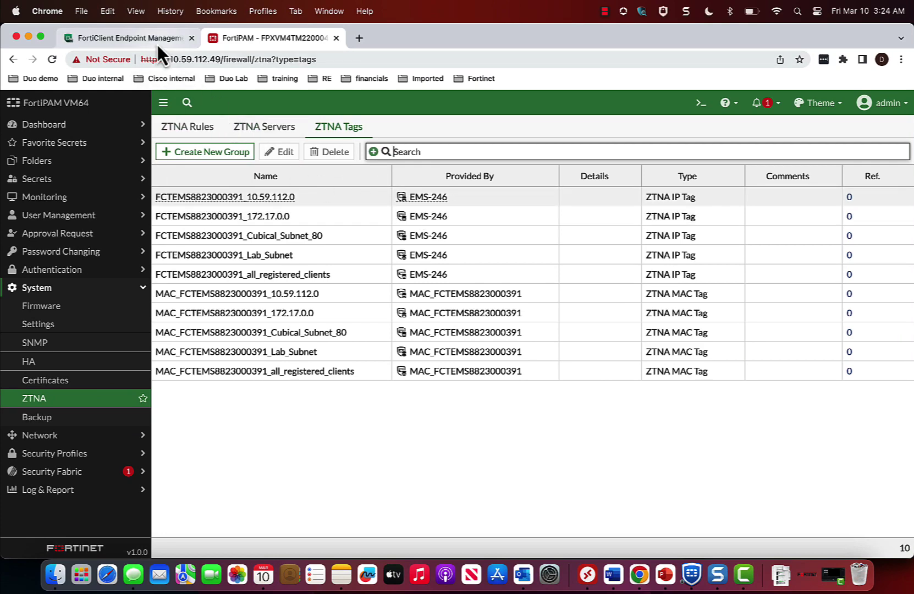
# Open the DESKTOP-F1JMLQI endpoint summary in FortiClient EMS, showing its Lab_Subnet zero trust tag
pyautogui.click(156, 40)
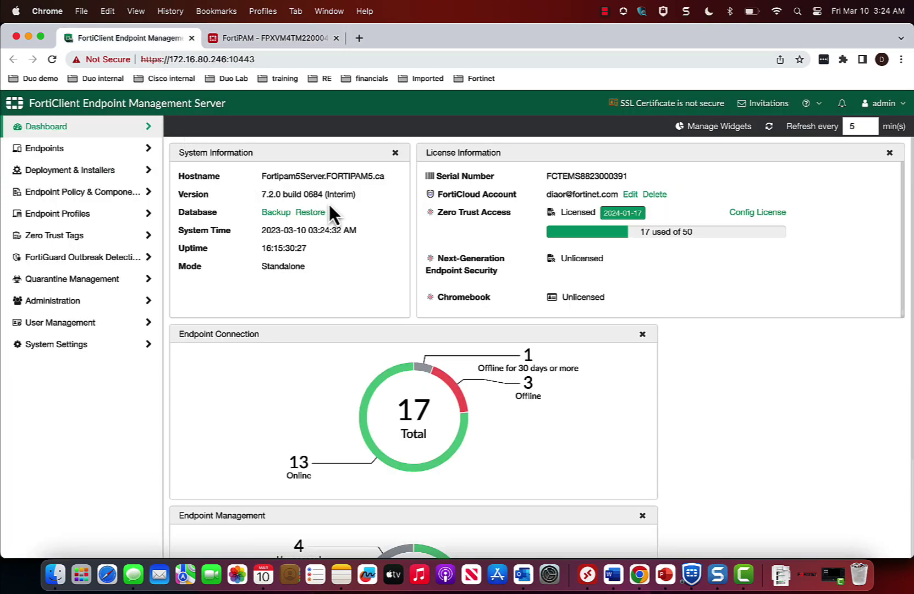
pyautogui.click(95, 156)
pyautogui.click(86, 174)
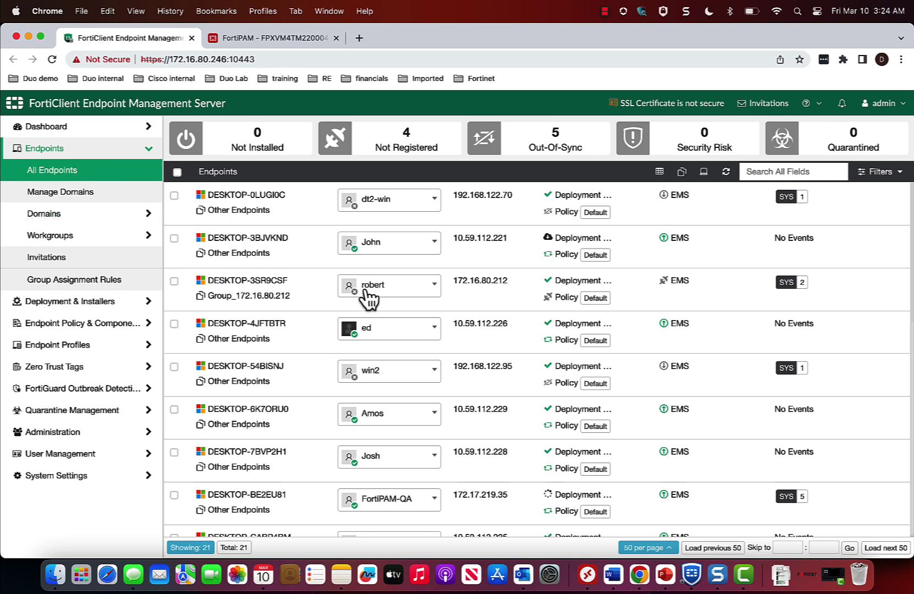
pyautogui.scroll(-5, 440, 306)
pyautogui.scroll(-1, 440, 306)
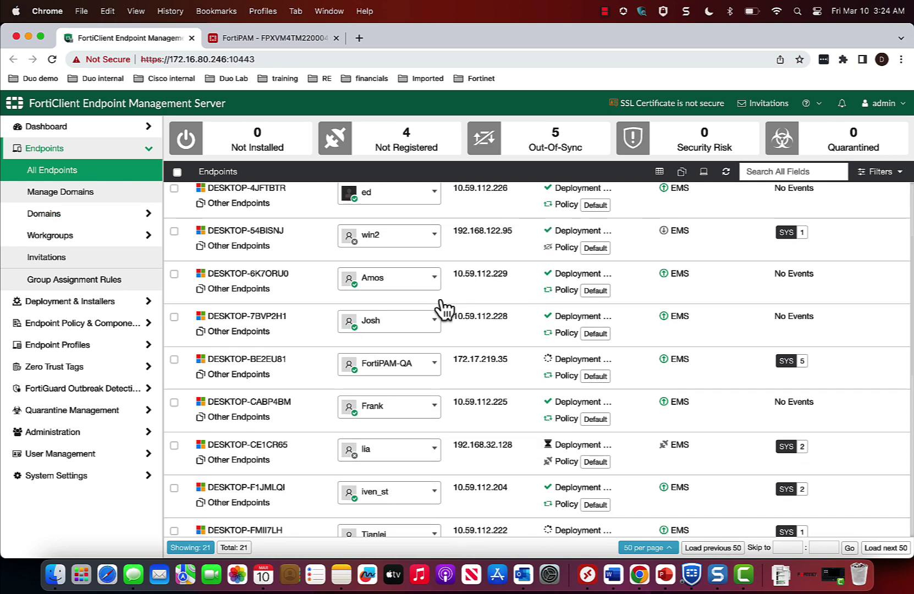
pyautogui.click(462, 493)
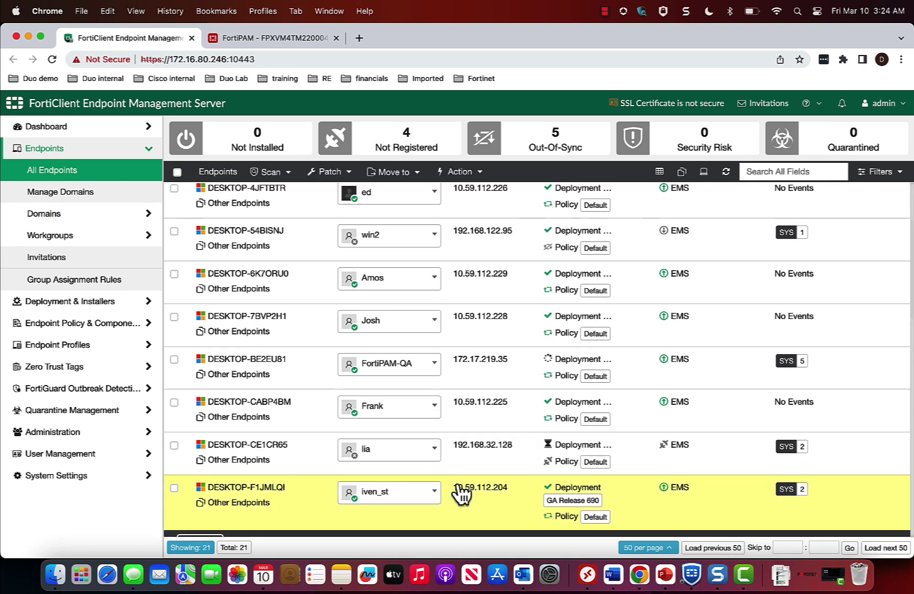
pyautogui.doubleClick(461, 494)
pyautogui.scroll(-5, 458, 485)
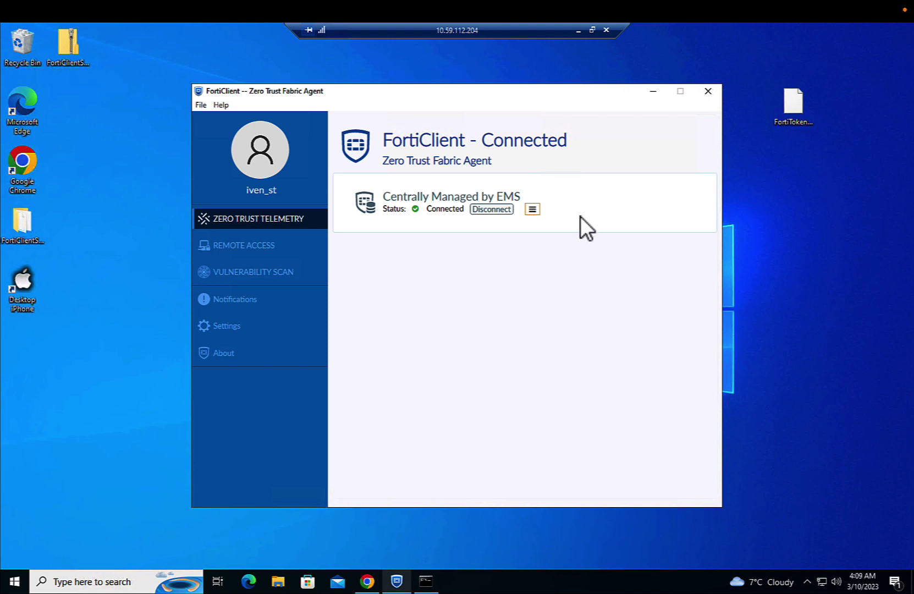
# Log in to FortiPAM as the administrator from Chrome on the Windows workstation
pyautogui.click(370, 582)
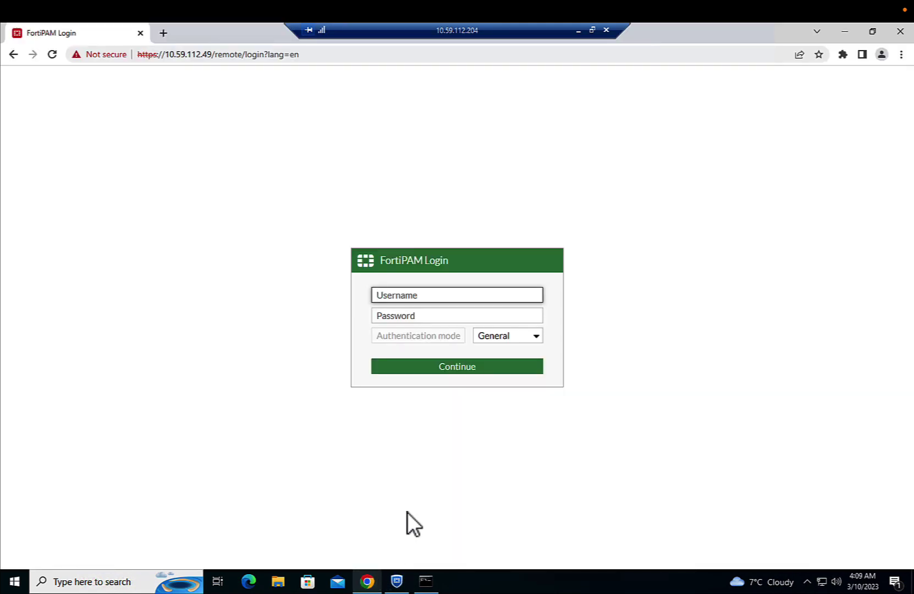
pyautogui.write('admin')
pyautogui.press('Tab')
pyautogui.write('******')
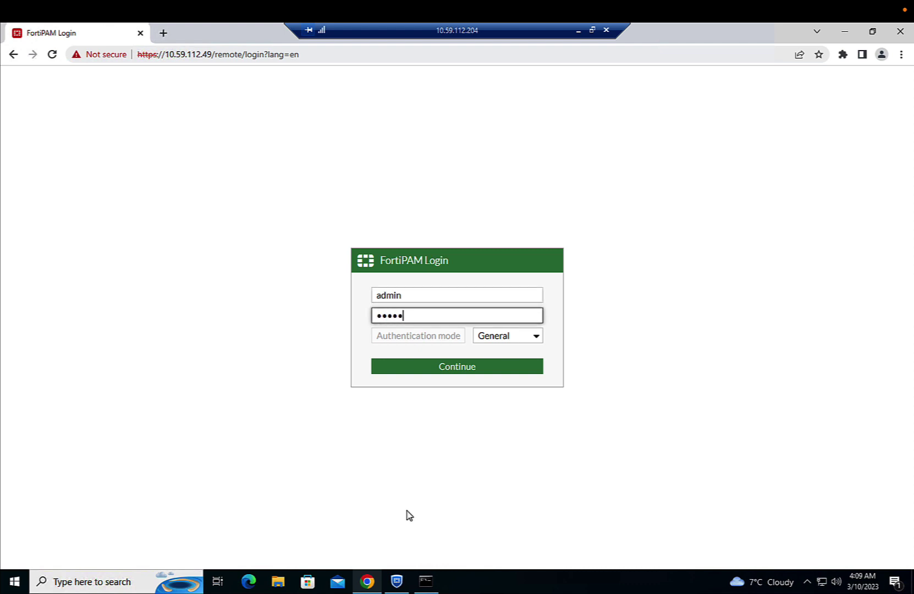
pyautogui.write('***')
pyautogui.press('Return')
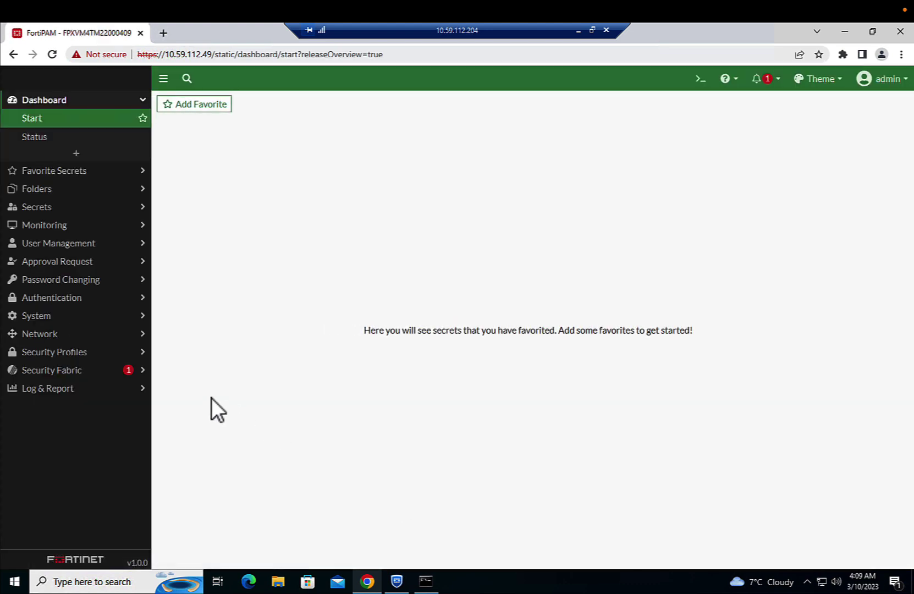
# Set Client Certificate to Enable on the fortipam_access_proxy ZTNA server and save
pyautogui.click(82, 320)
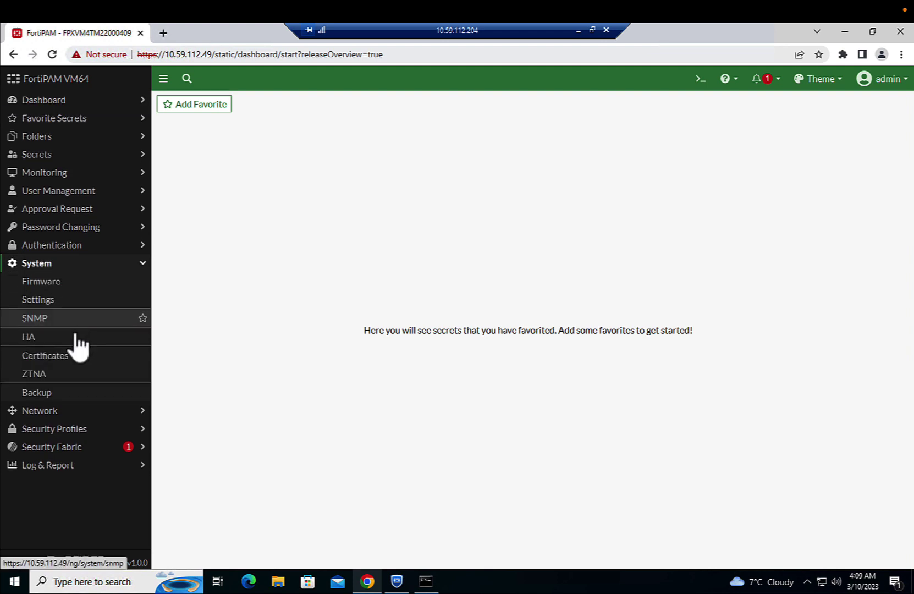
pyautogui.click(64, 374)
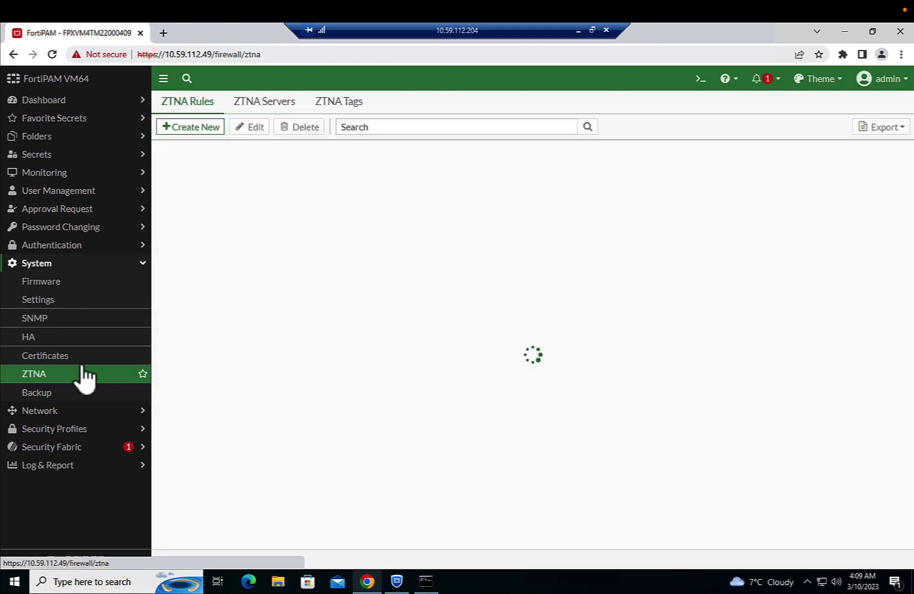
pyautogui.click(277, 107)
pyautogui.click(231, 178)
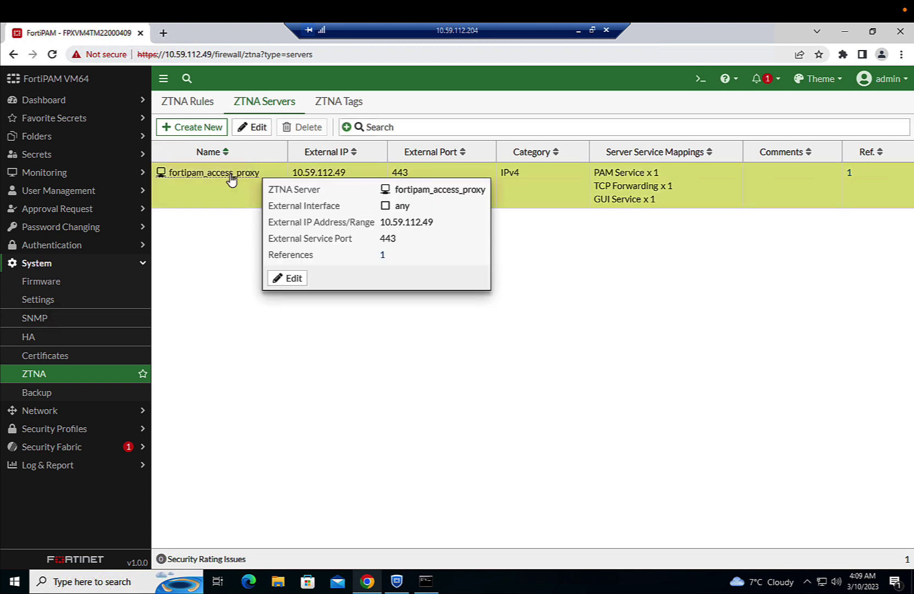
pyautogui.doubleClick(231, 177)
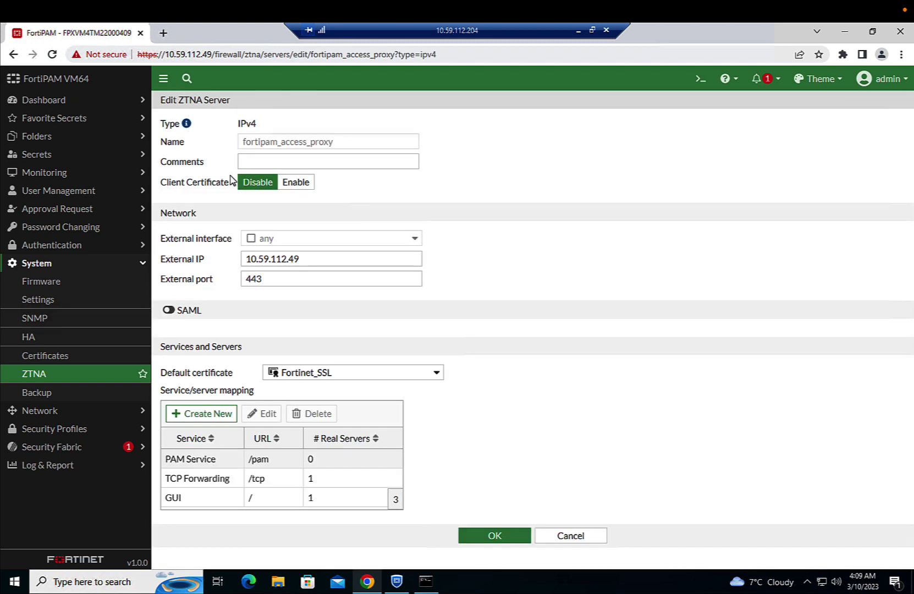
pyautogui.click(293, 186)
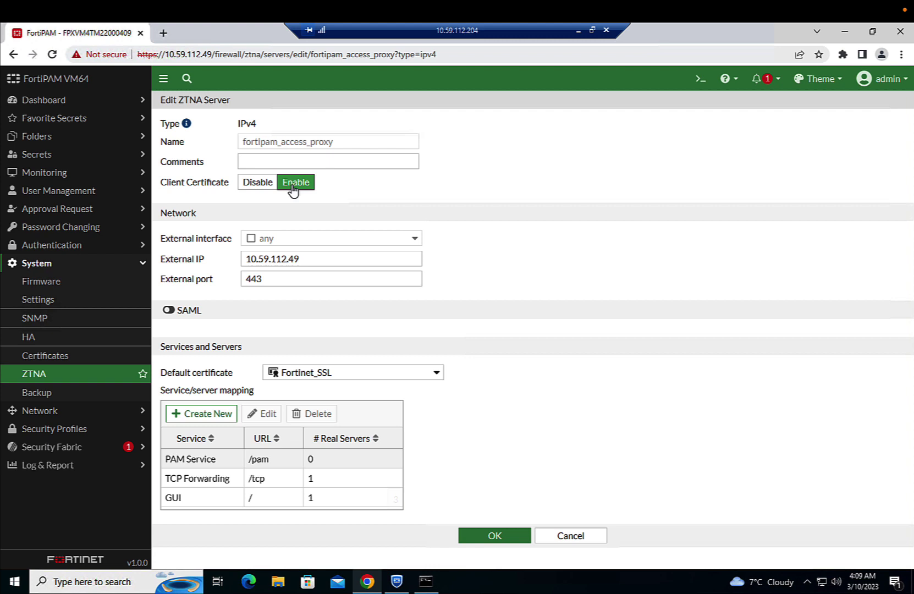
pyautogui.click(489, 538)
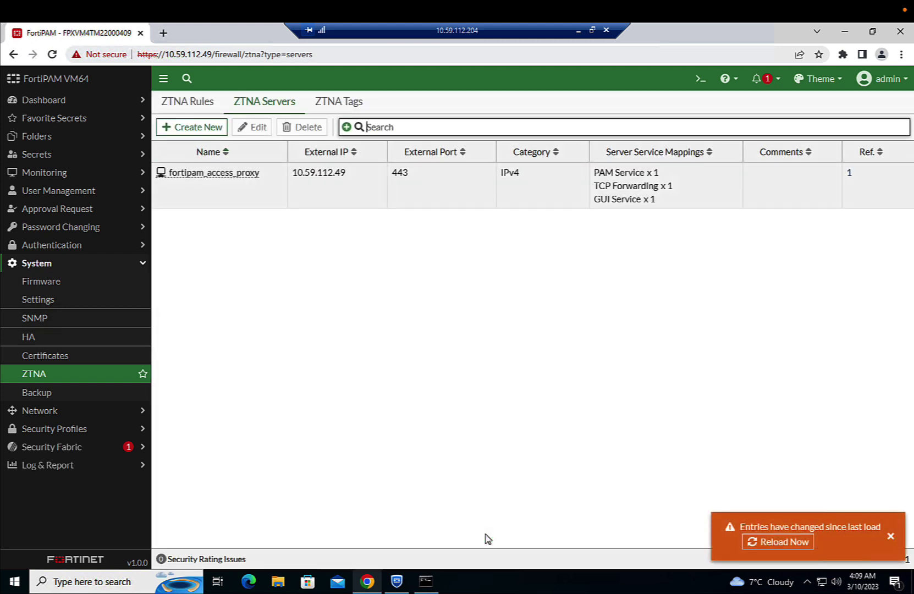
# Reload the ZTNA servers, then visit 10.59.112.49 from the Mac and get Access Denied
pyautogui.click(760, 544)
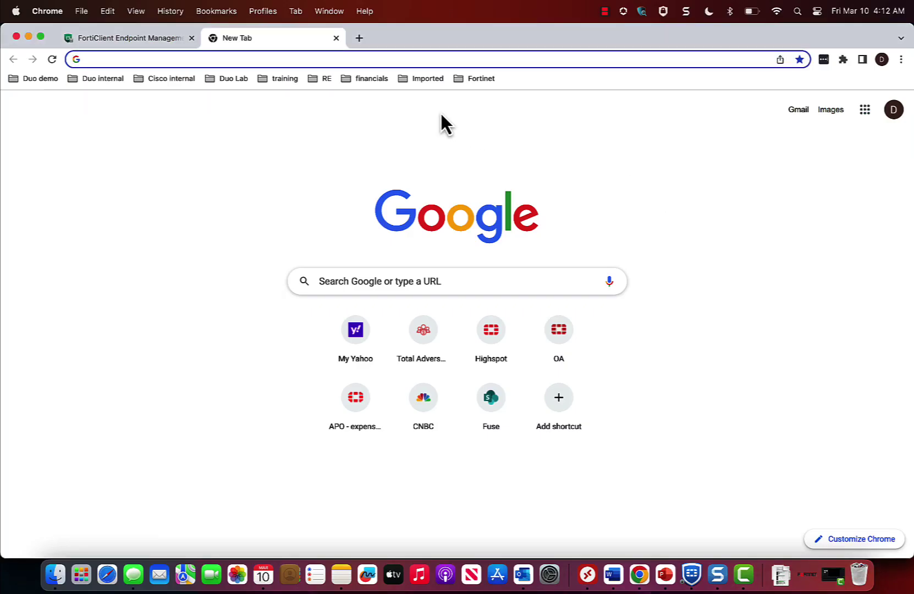
pyautogui.click(221, 59)
pyautogui.write('10.59.112.29')
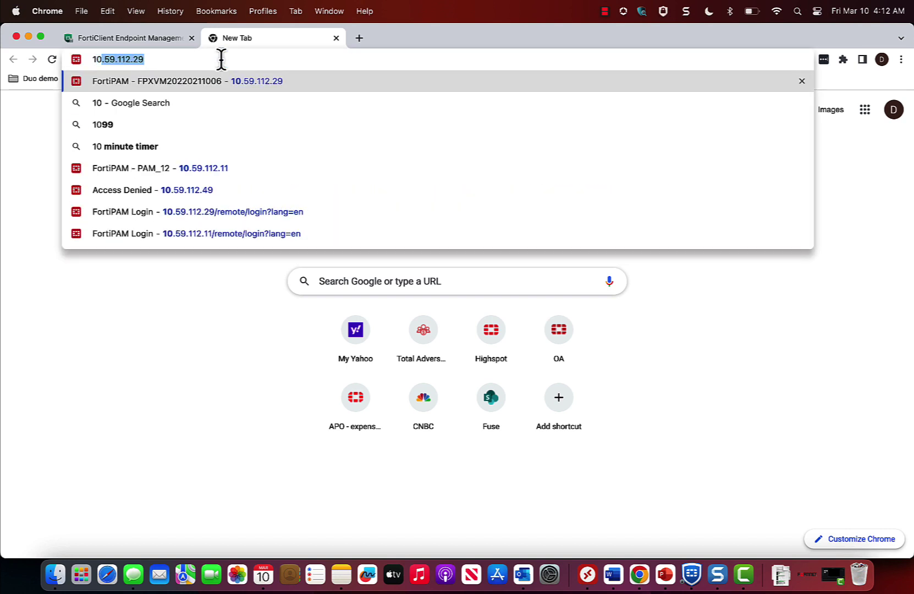
pyautogui.click(231, 185)
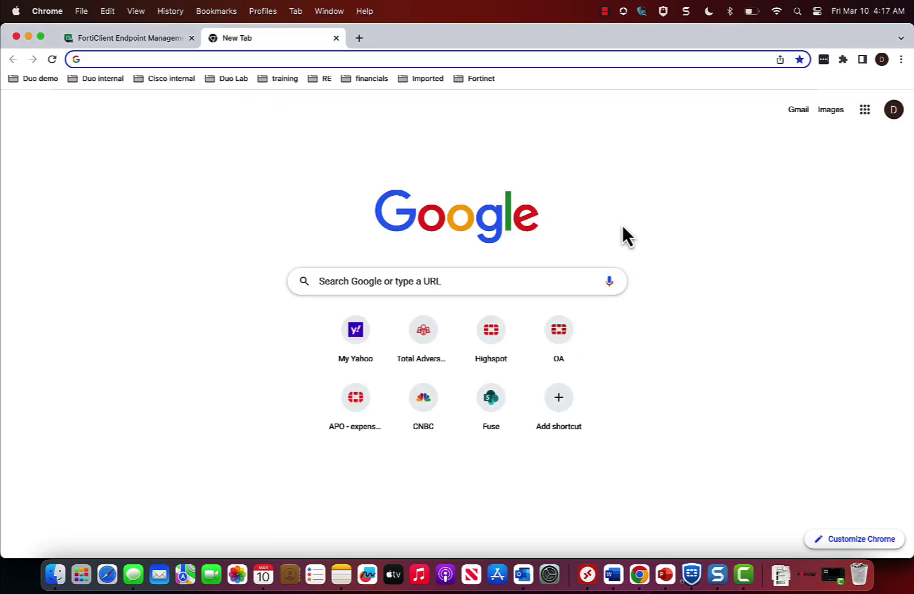
pyautogui.hotkey('ctrl', 'Right')
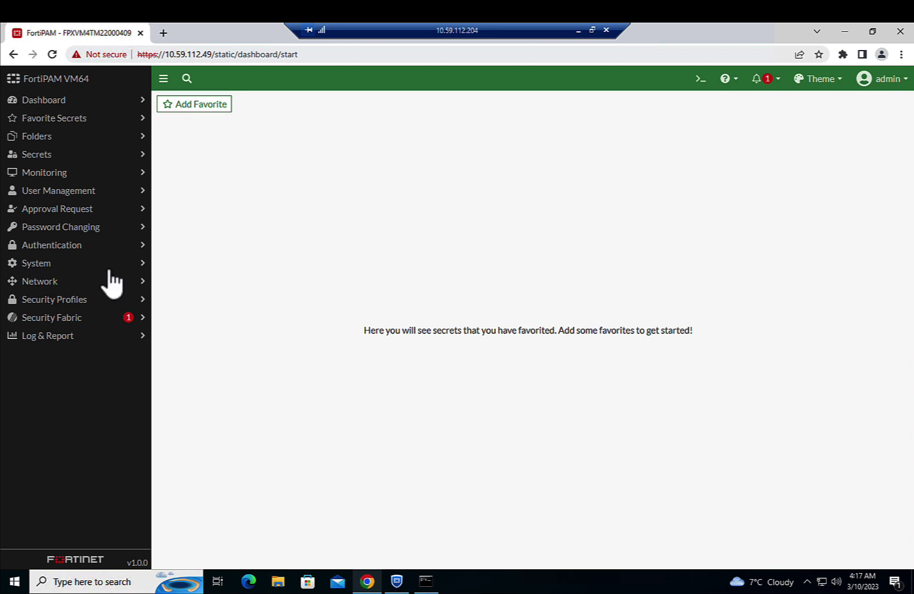
# Add the Lab_Subnet ZTNA tag to the FortiPAM_Default rule and save it
pyautogui.click(88, 264)
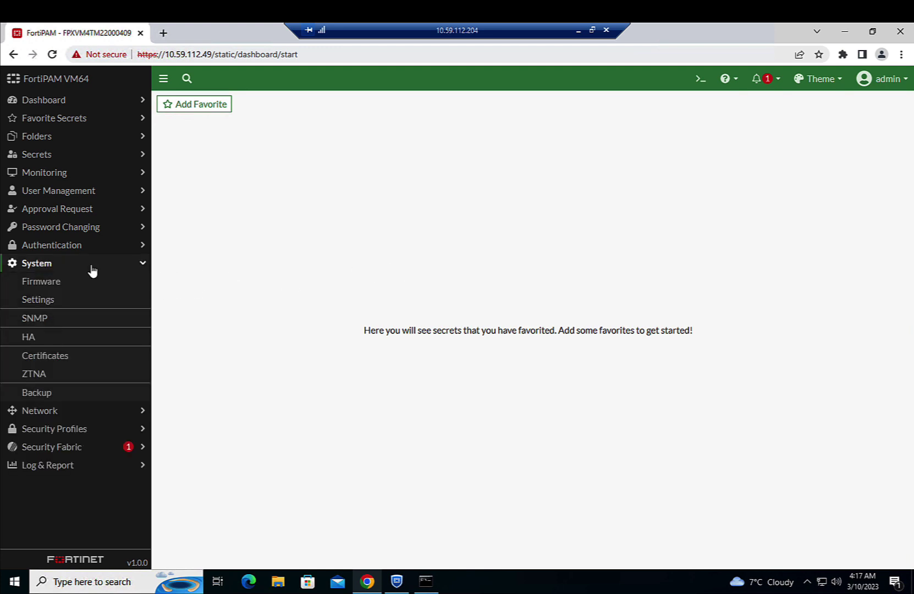
pyautogui.click(52, 374)
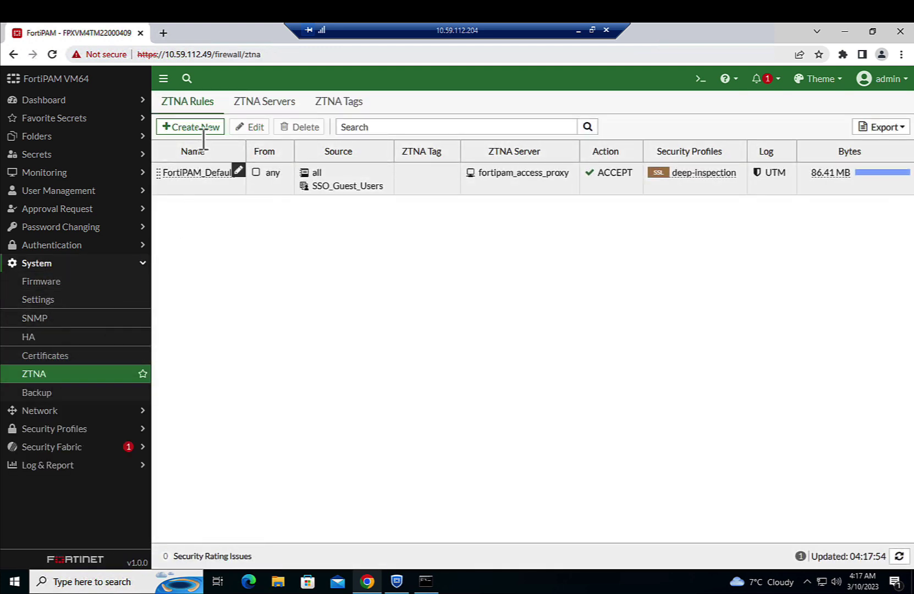
pyautogui.doubleClick(199, 172)
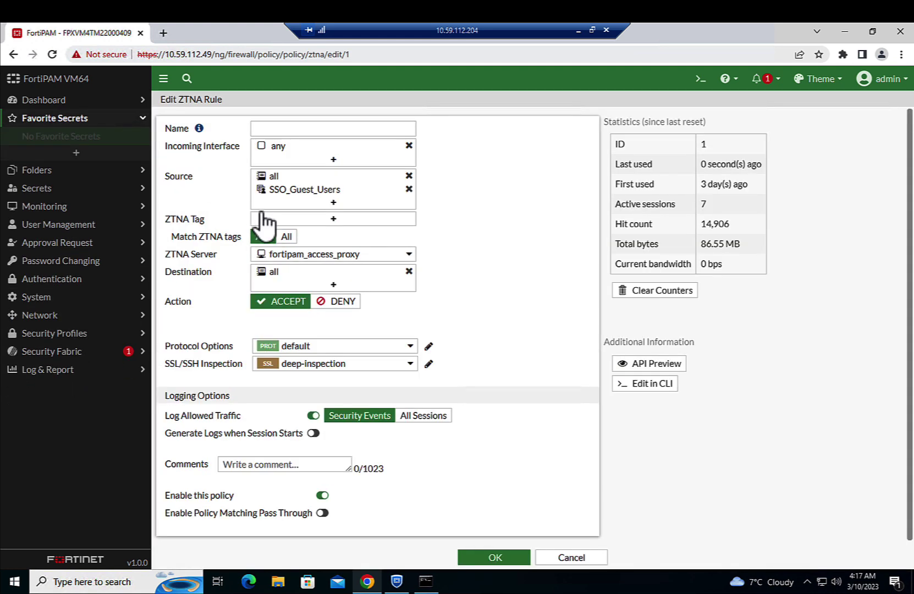
pyautogui.click(333, 218)
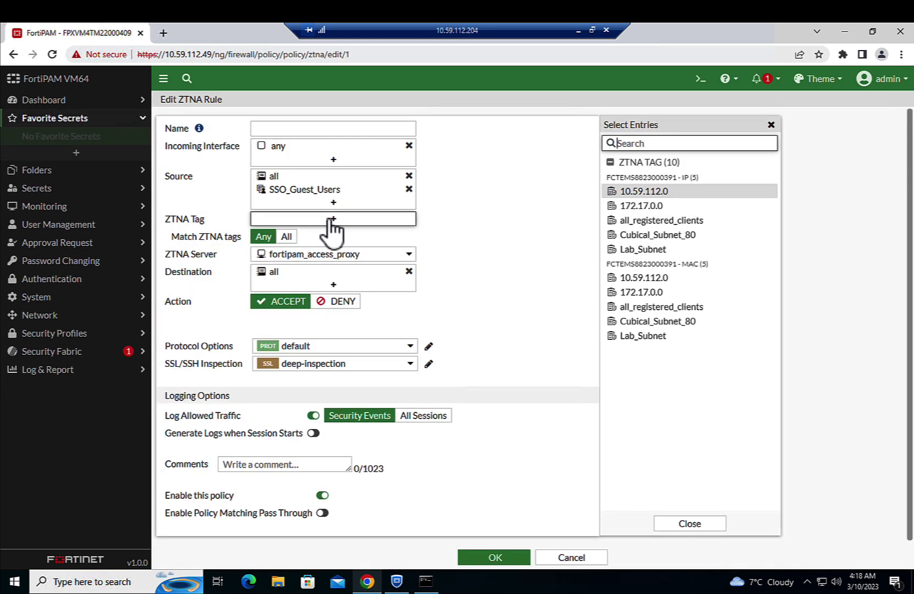
pyautogui.click(626, 251)
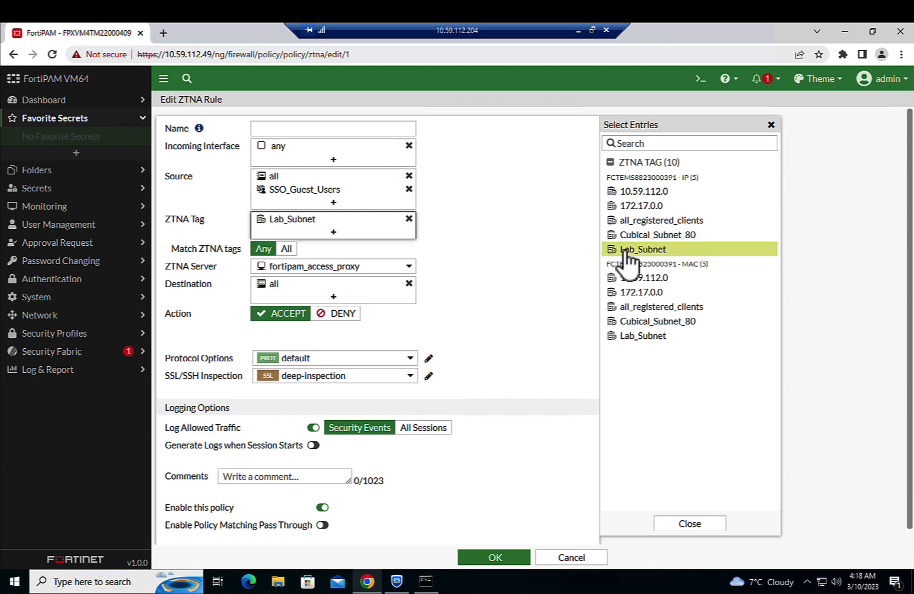
pyautogui.click(683, 526)
pyautogui.click(505, 558)
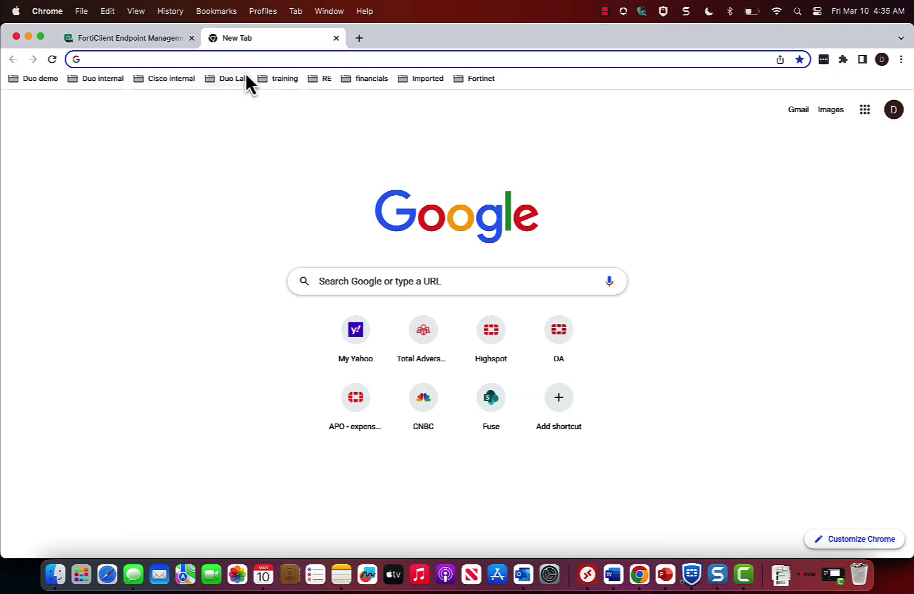
# Browse to 10.59.112.49 from the Mac, confirm Access Denied, then return to Windows
pyautogui.click(245, 59)
pyautogui.write('10.59.112.49')
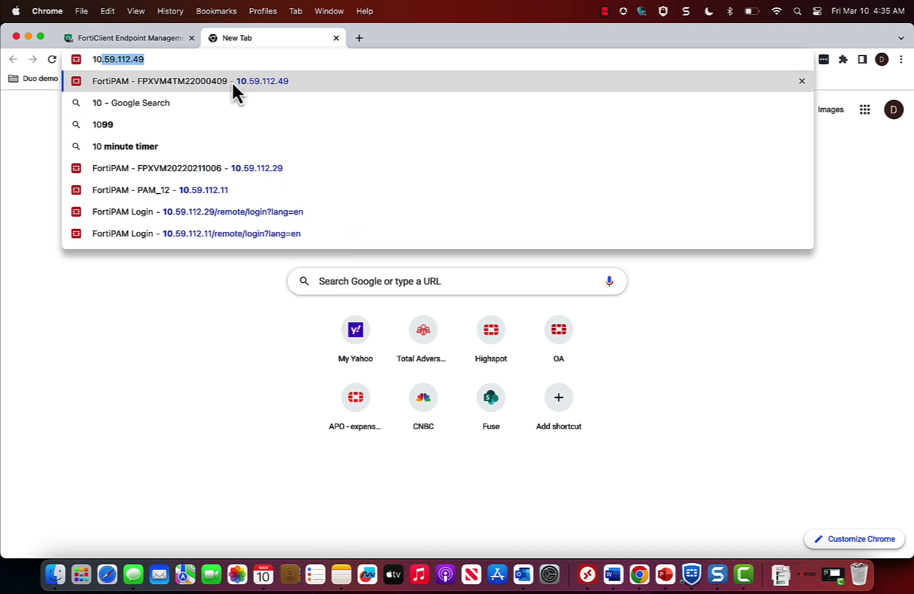
pyautogui.click(232, 81)
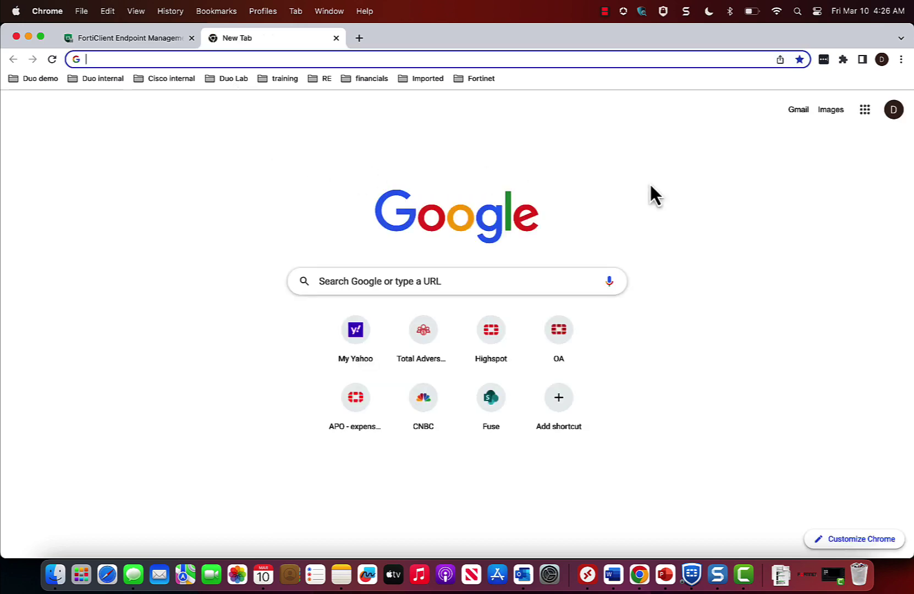
pyautogui.hotkey('ctrl', 'Right')
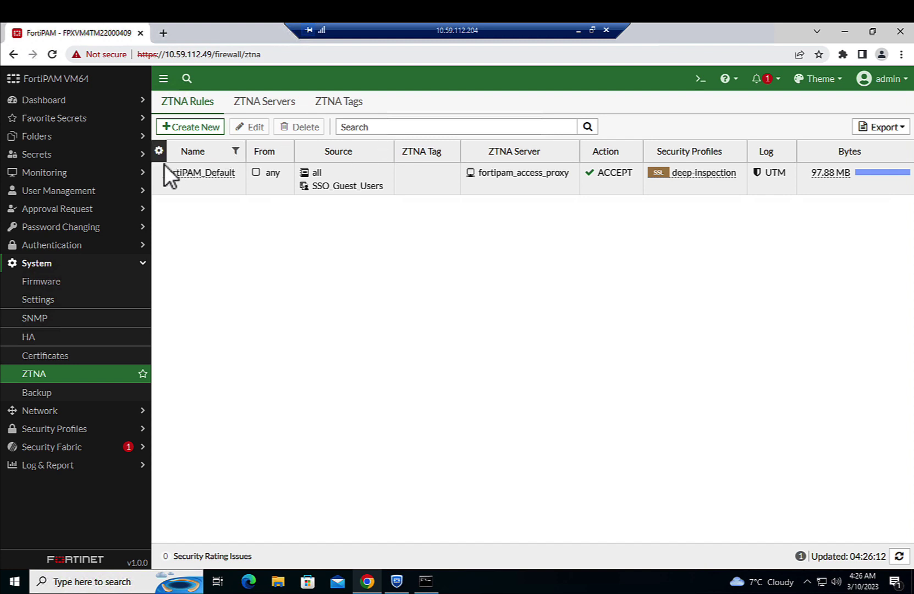
pyautogui.click(97, 159)
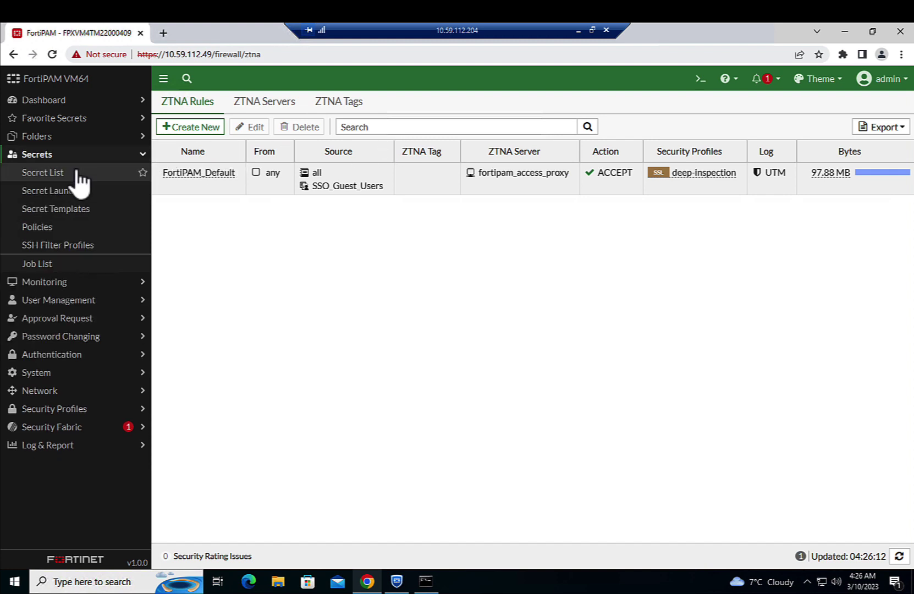
pyautogui.click(77, 173)
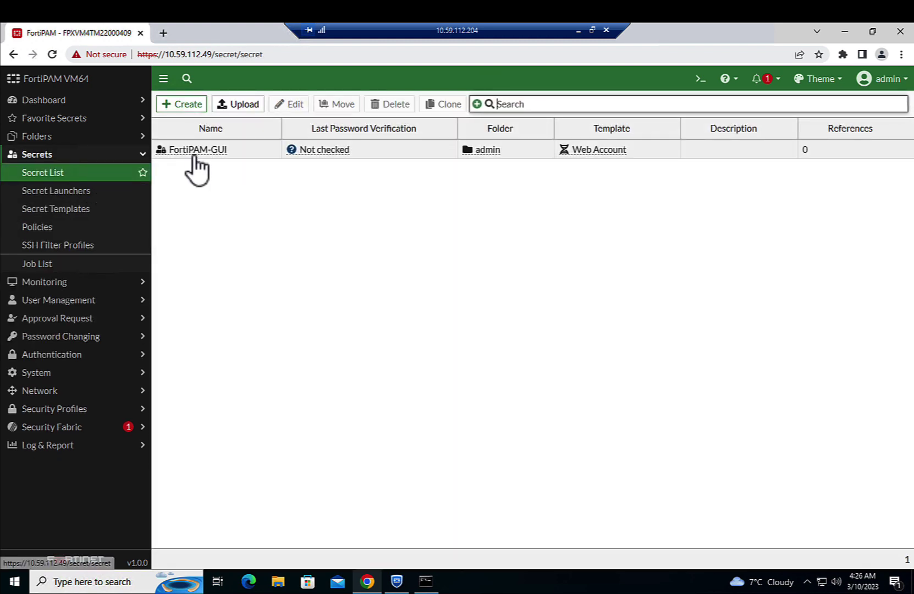
pyautogui.click(196, 156)
pyautogui.click(195, 156)
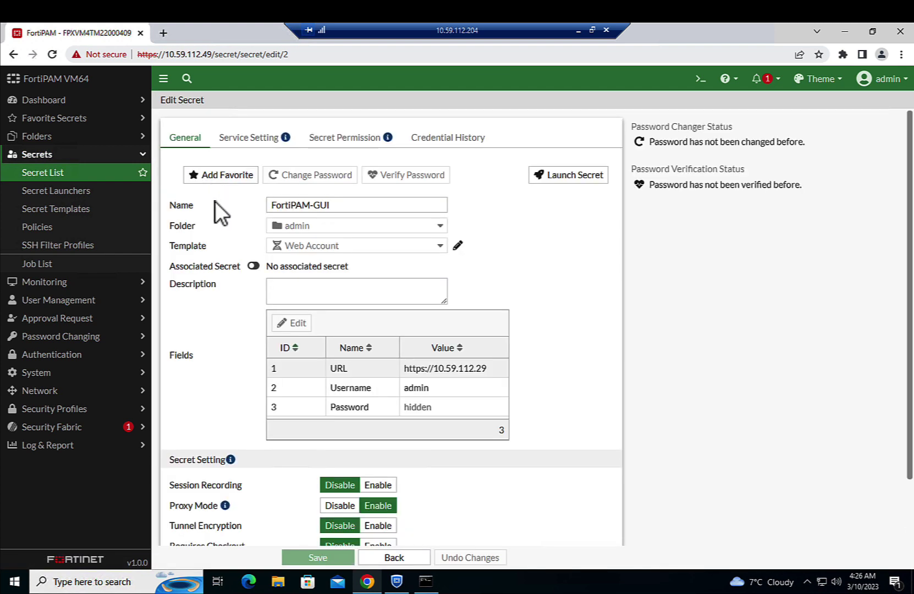
pyautogui.click(346, 141)
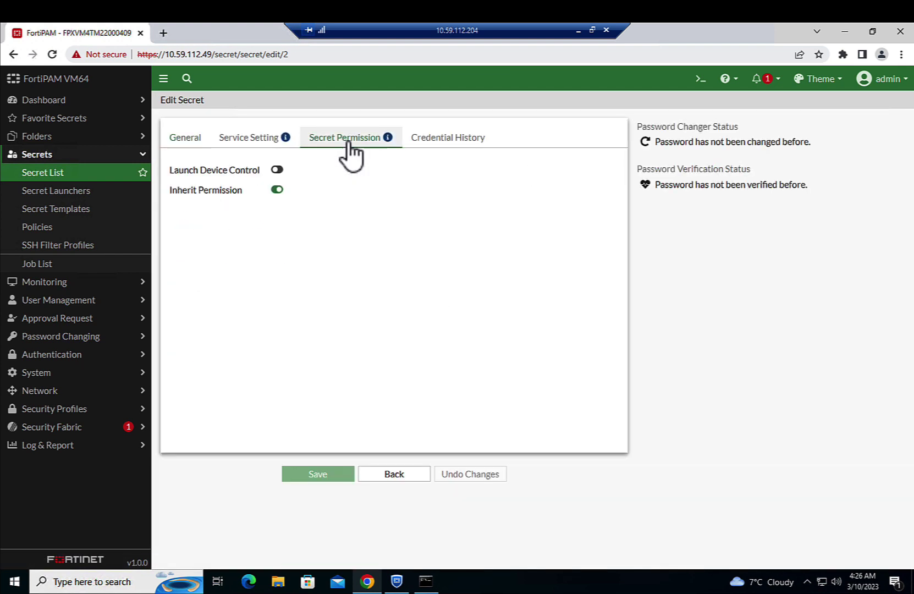
pyautogui.click(278, 171)
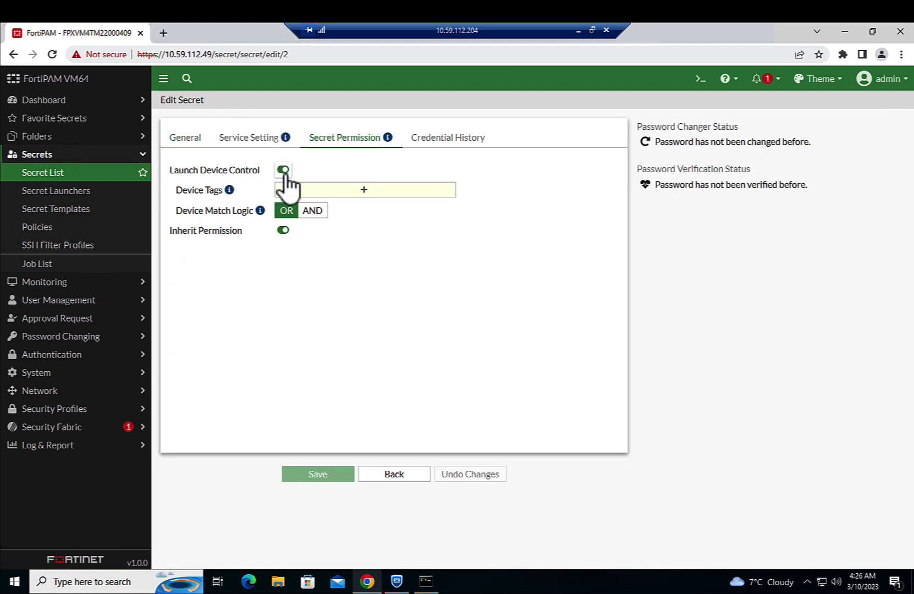
pyautogui.click(334, 190)
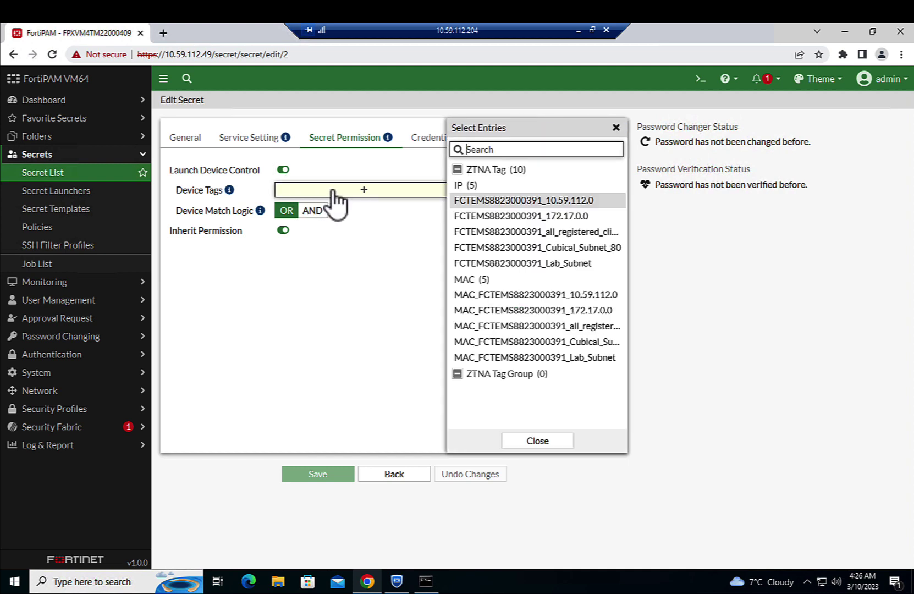
pyautogui.click(495, 263)
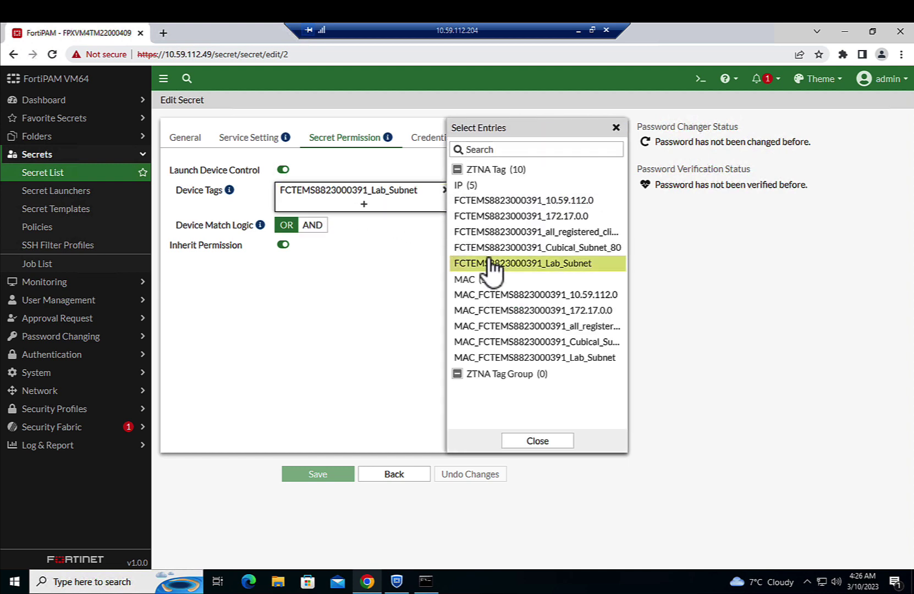
pyautogui.click(538, 441)
pyautogui.click(327, 472)
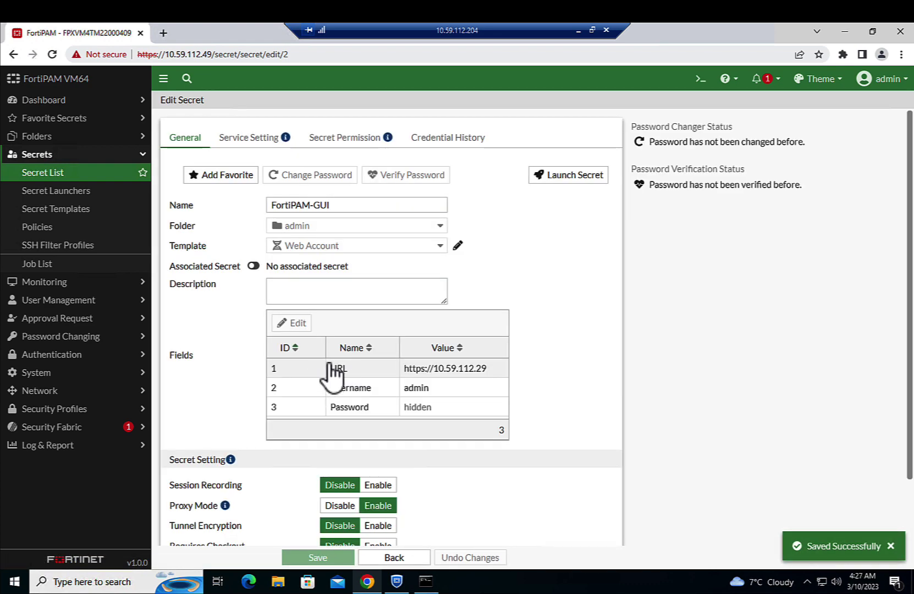
# On the Mac, sign in to FortiPAM at 10.59.112.49 with the administrator's username and password
pyautogui.hotkey('ctrl', 'Left')
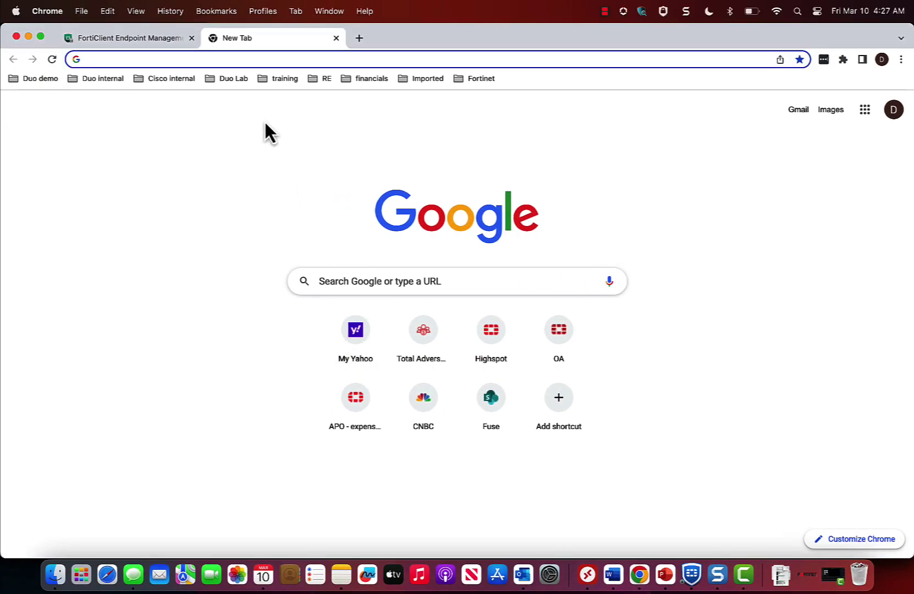
pyautogui.click(258, 59)
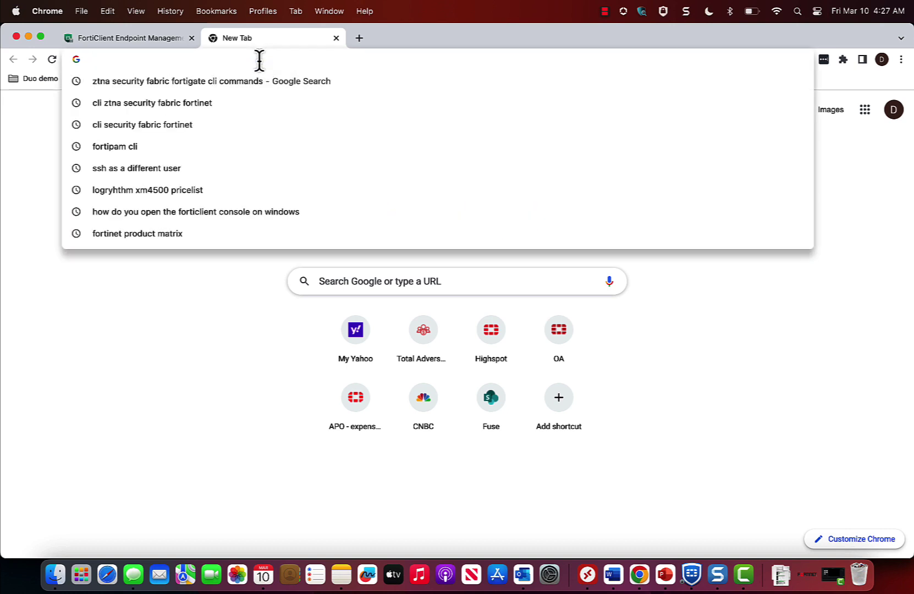
pyautogui.write('10.59.112.49')
pyautogui.click(248, 81)
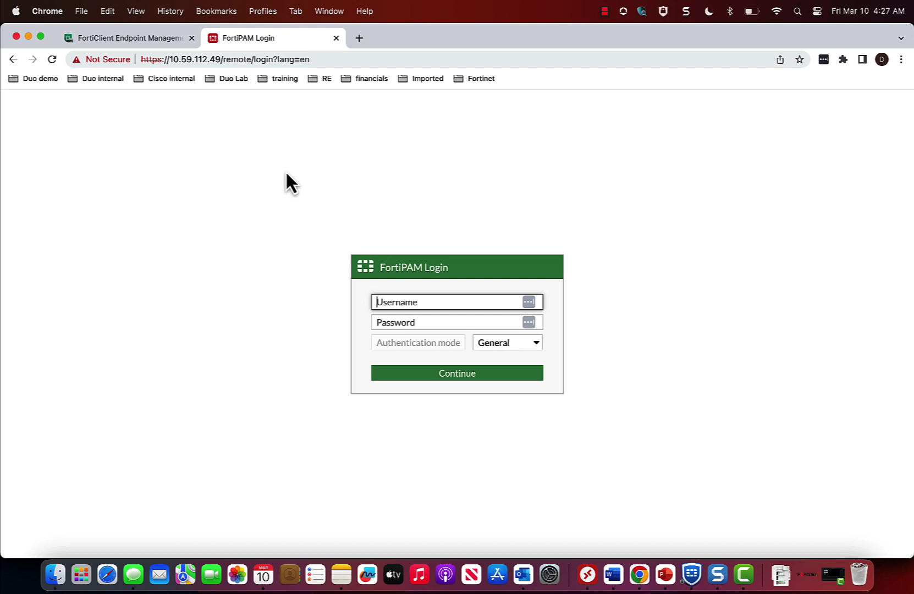
pyautogui.write('admin')
pyautogui.press('Tab')
pyautogui.write('••')
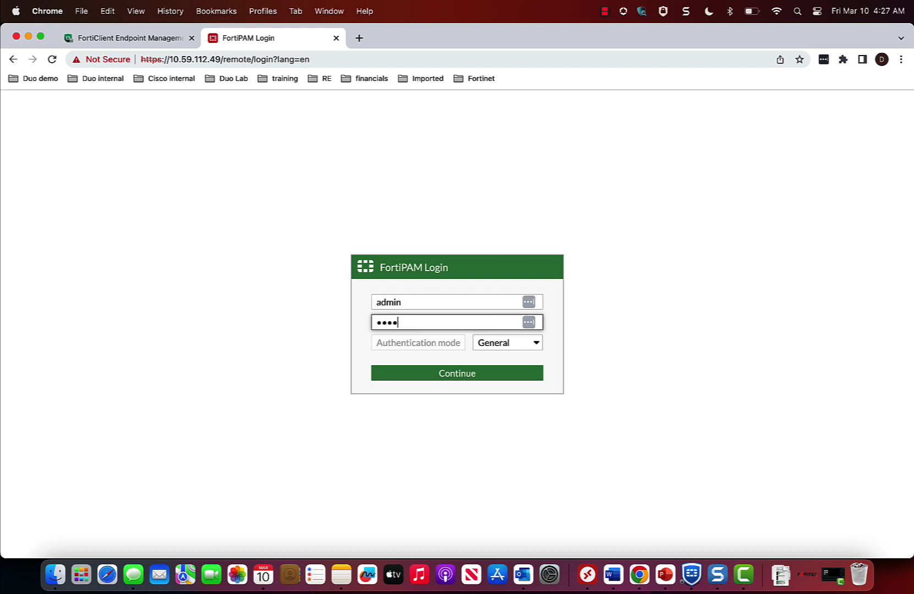
pyautogui.press('Return')
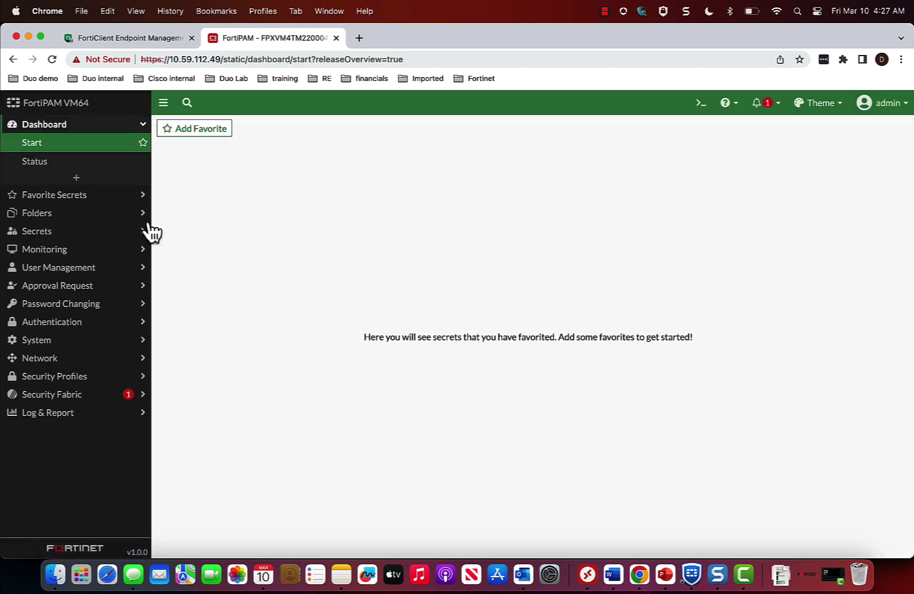
# From the Mac's Secret List, launch FortiPAM-GUI and see it refused with 403 Forbidden
pyautogui.click(63, 231)
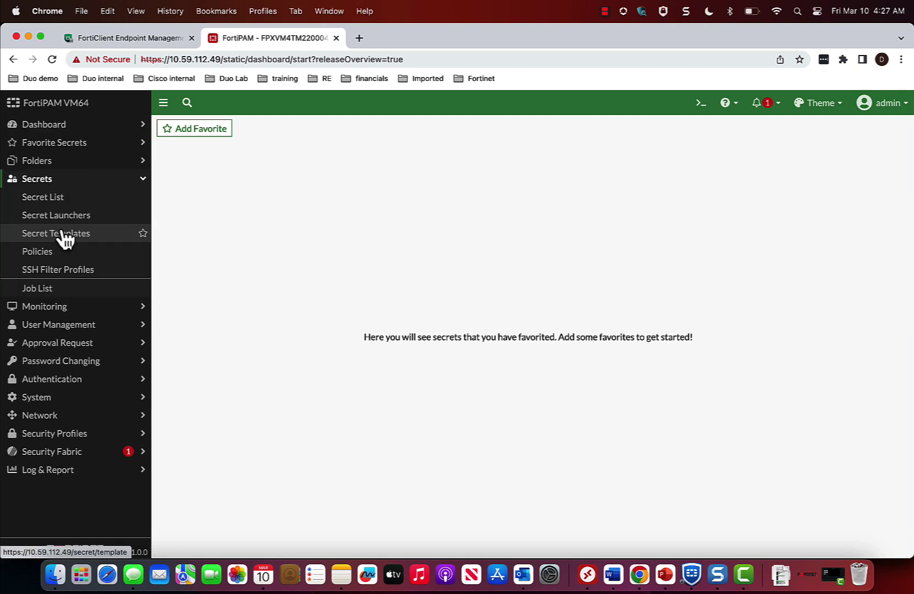
pyautogui.click(71, 199)
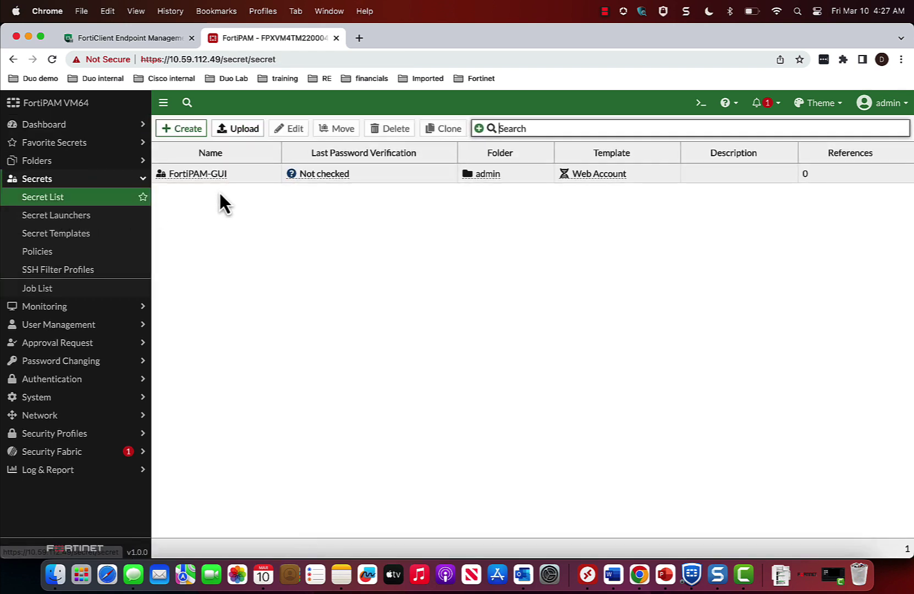
pyautogui.click(216, 180)
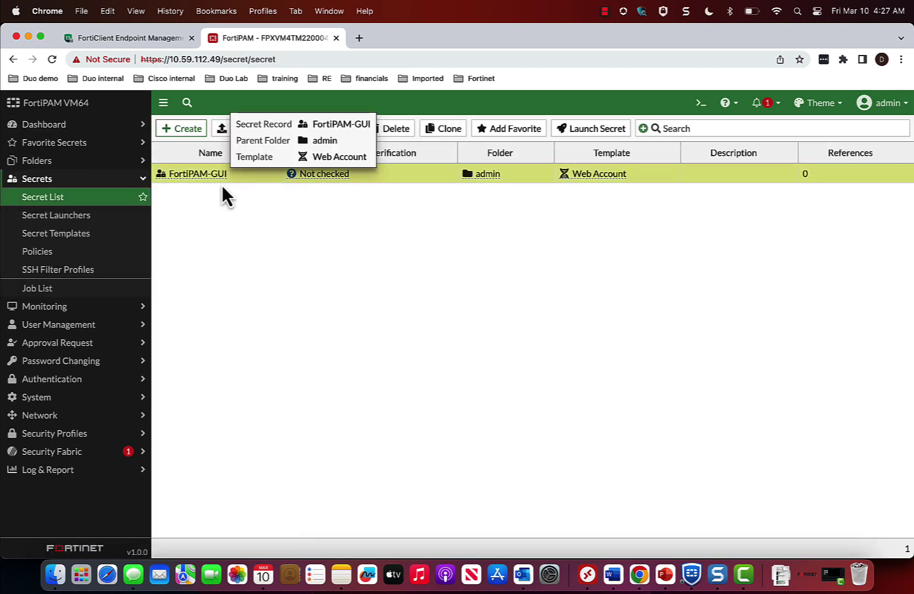
pyautogui.click(592, 132)
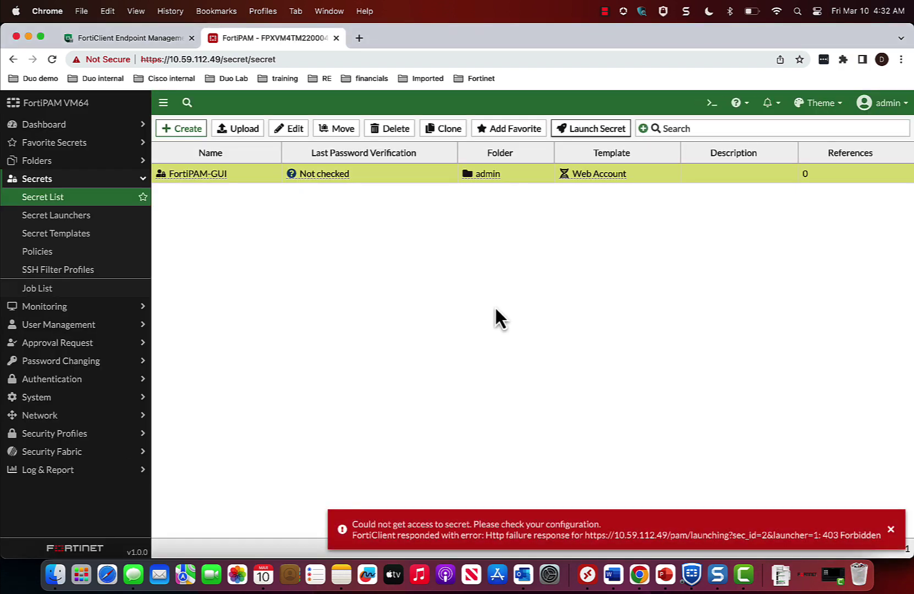
pyautogui.hotkey('ctrl', 'Right')
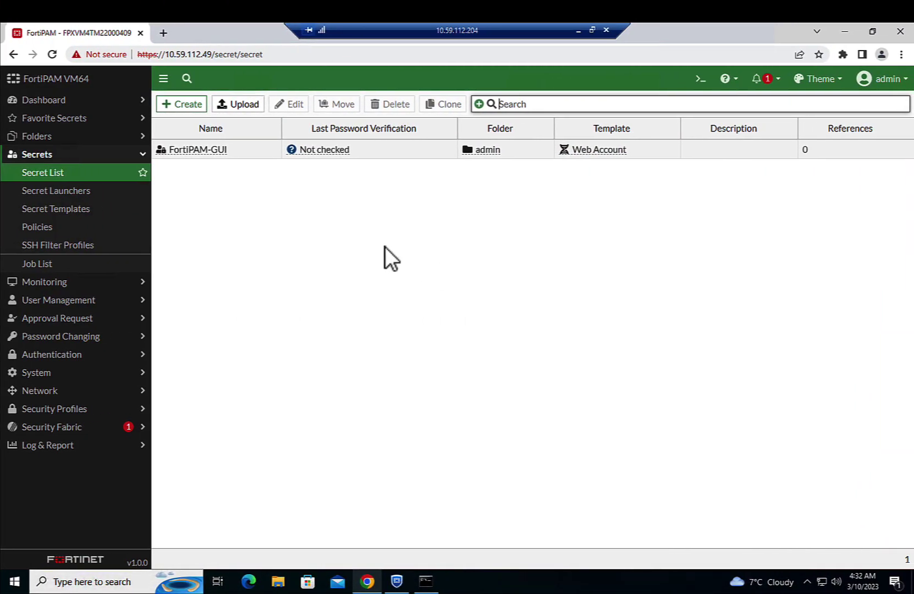
# Launch FortiPAM-GUI from Windows using FortiPAM session credentials to reach 10.59.112.29, then close that tab
pyautogui.click(216, 156)
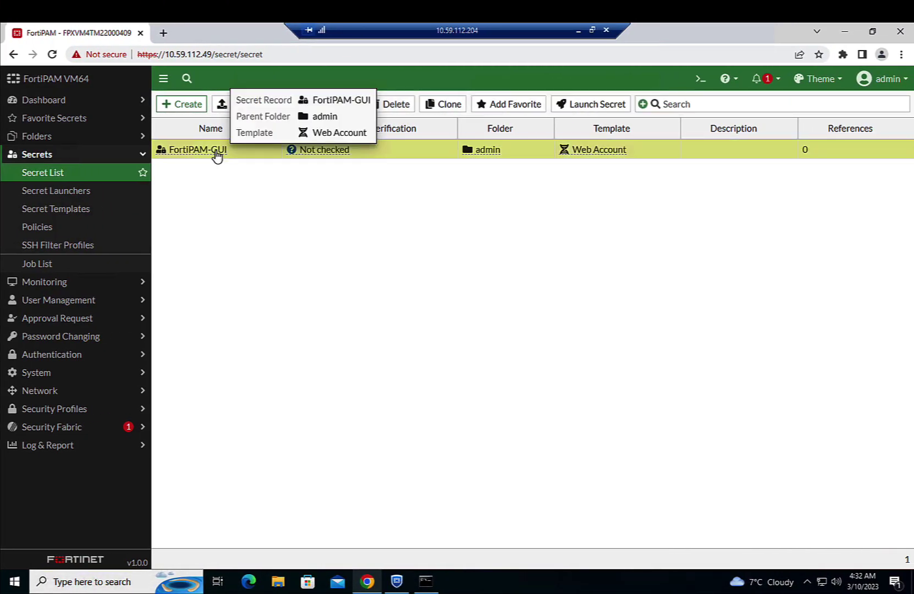
pyautogui.click(596, 105)
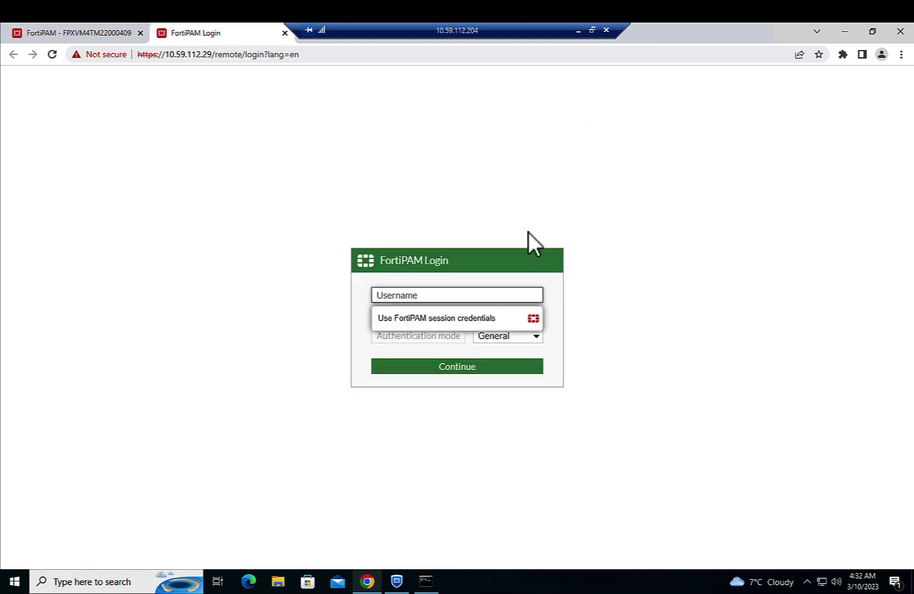
pyautogui.click(470, 326)
pyautogui.click(457, 365)
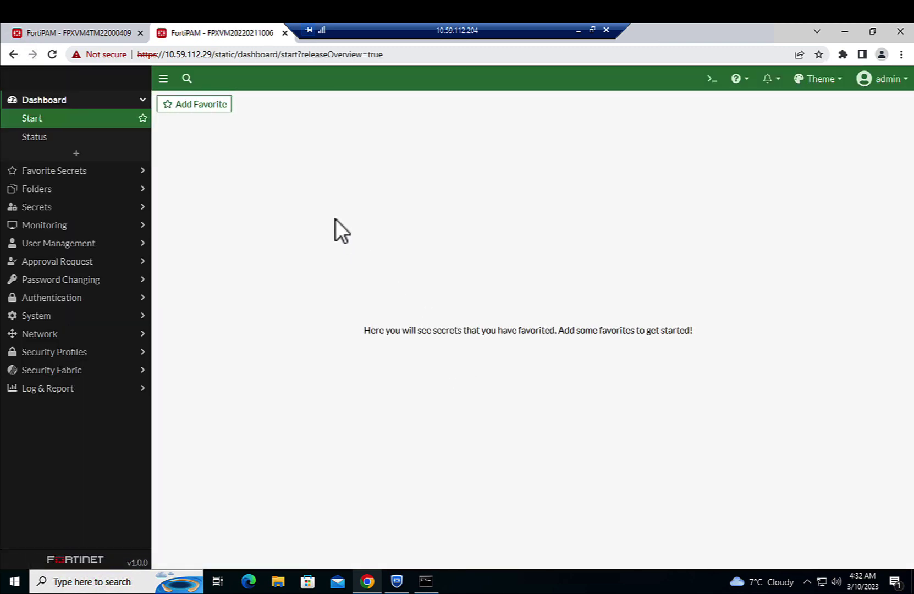
pyautogui.click(286, 34)
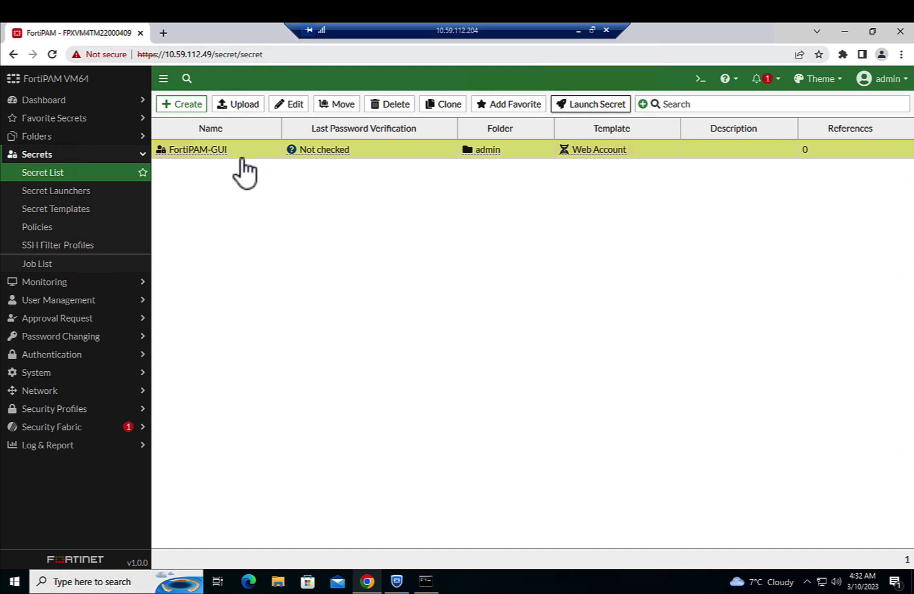
# Edit FortiPAM-GUI and view its Secret Permission tab showing the Lab_Subnet device tag
pyautogui.click(290, 106)
pyautogui.click(329, 144)
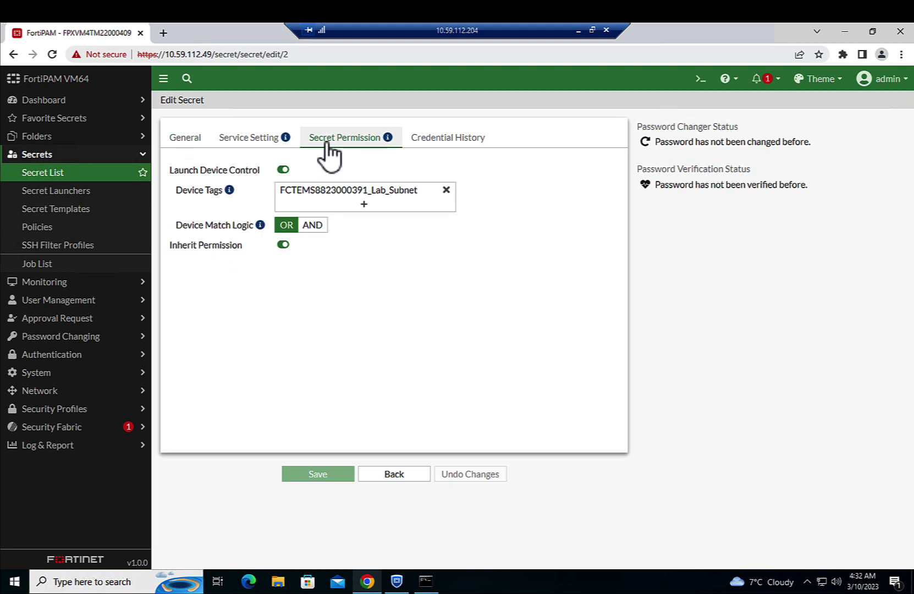